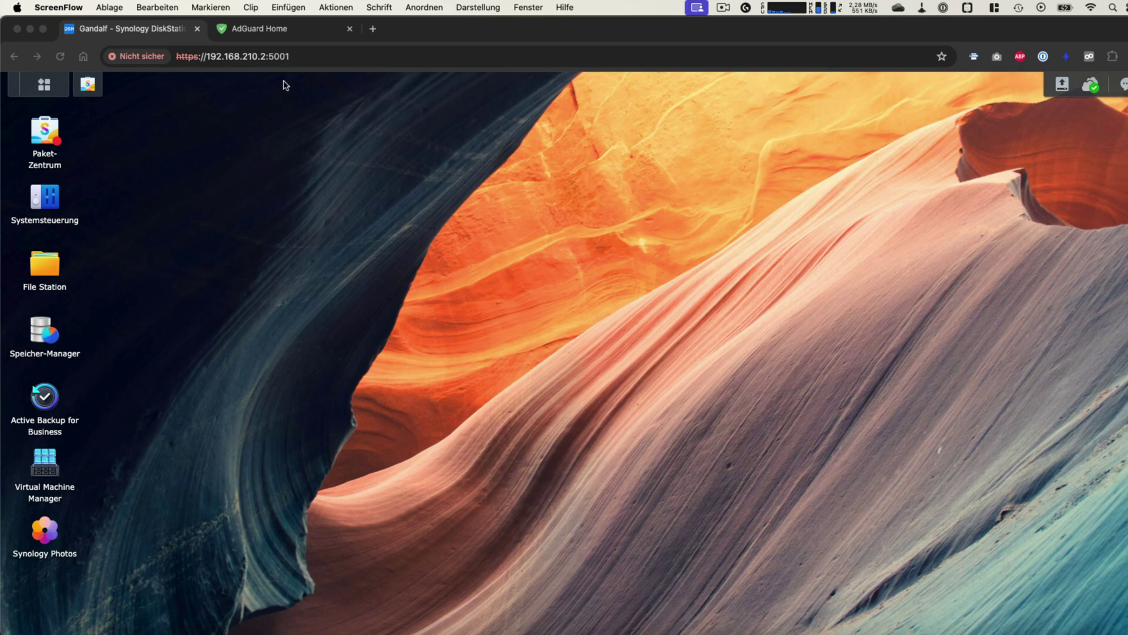
Step: View the DNS blocklists in AdGuard Home, and open Container Manager on the Synology DiskStation
{"action": "left_click", "coordinate": [263, 30]}
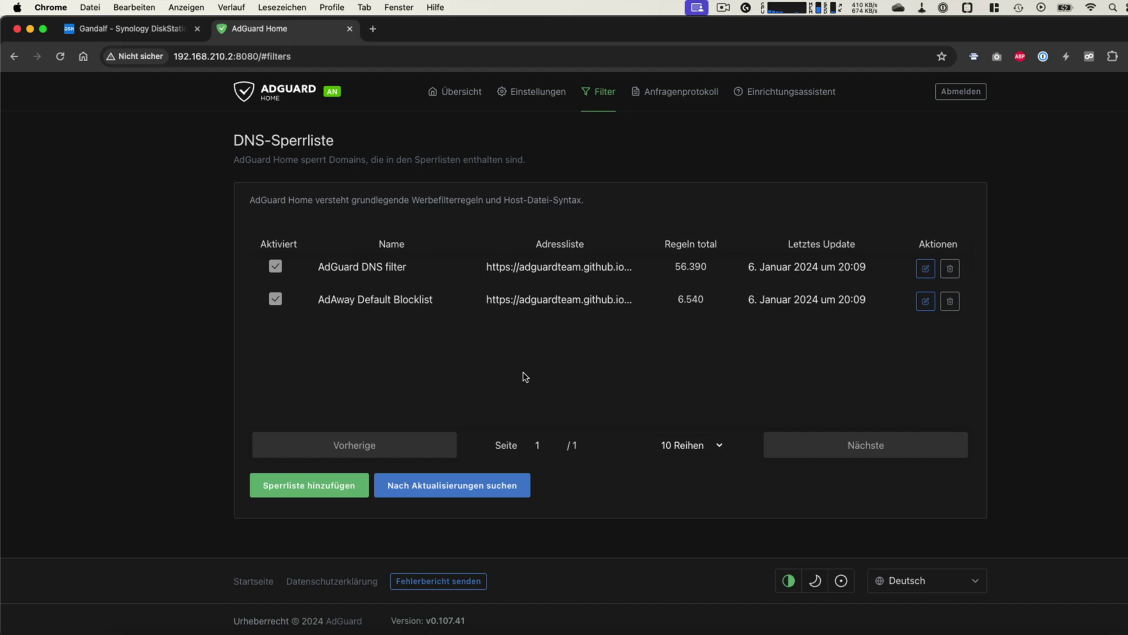
{"action": "left_click", "coordinate": [125, 30]}
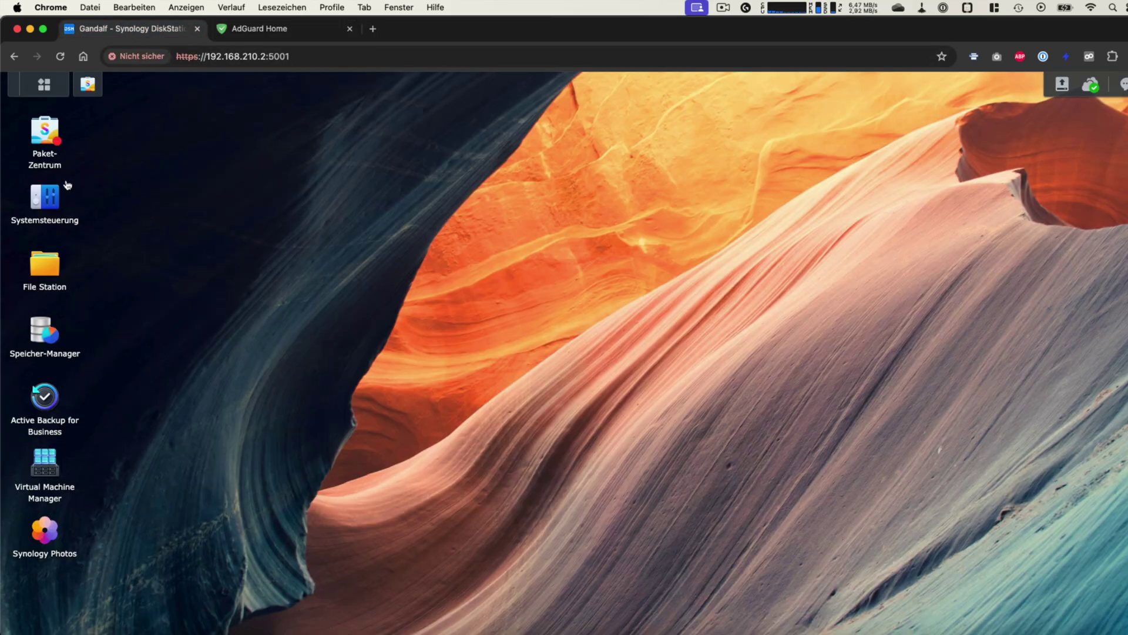
{"action": "left_click", "coordinate": [44, 84]}
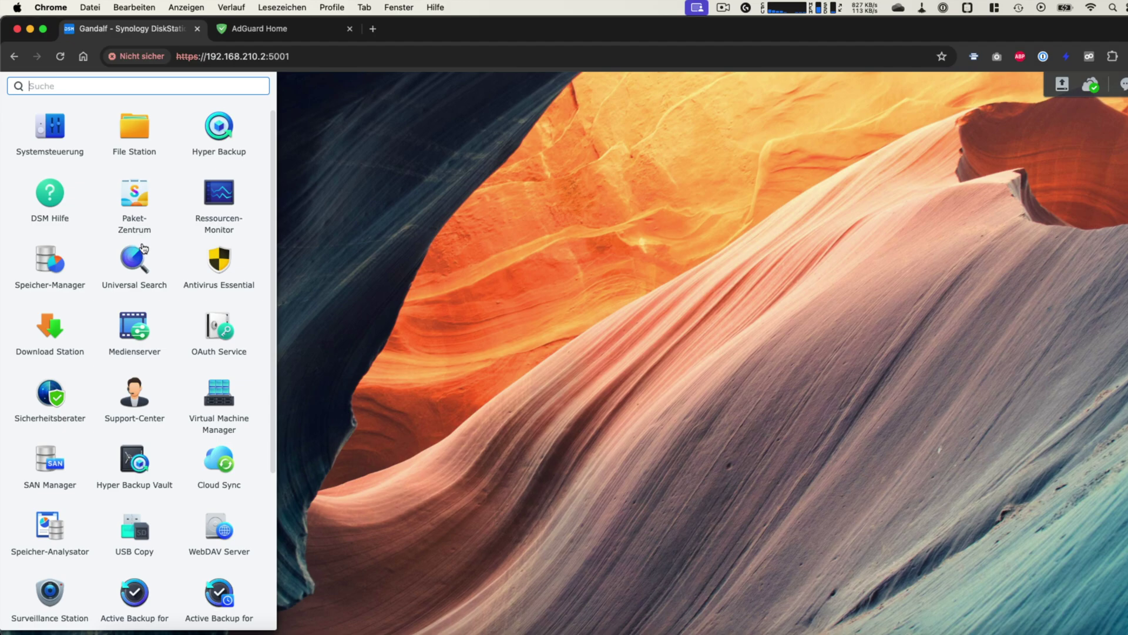
{"action": "scroll", "coordinate": [175, 511], "scroll_direction": "down", "scroll_amount": 2}
{"action": "scroll", "coordinate": [175, 511], "scroll_direction": "down", "scroll_amount": 4}
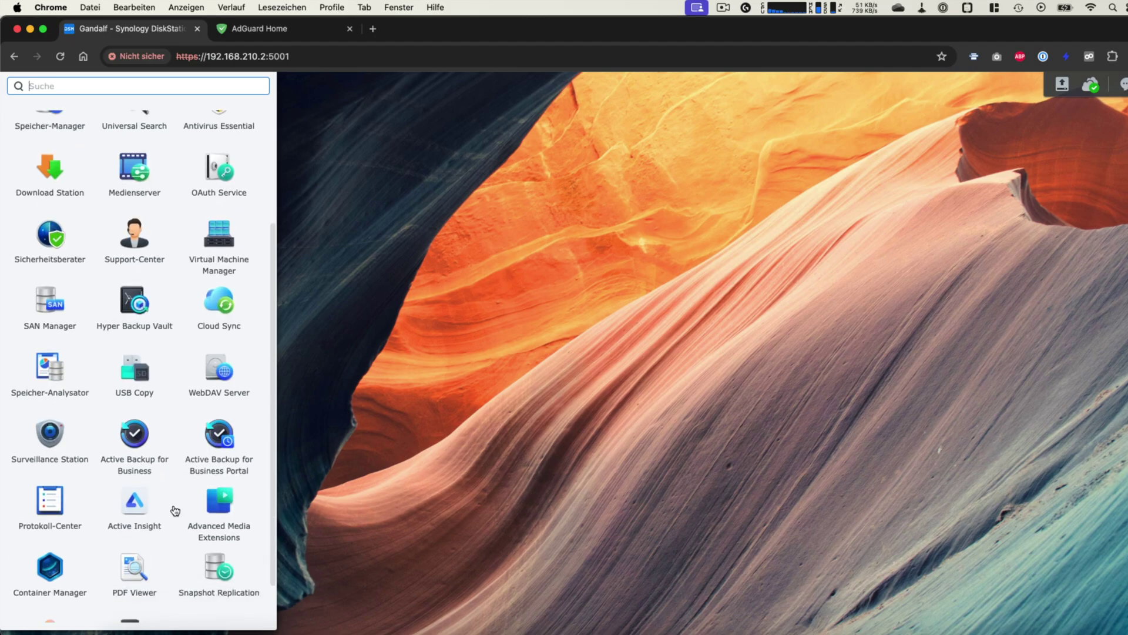
{"action": "left_click", "coordinate": [50, 537]}
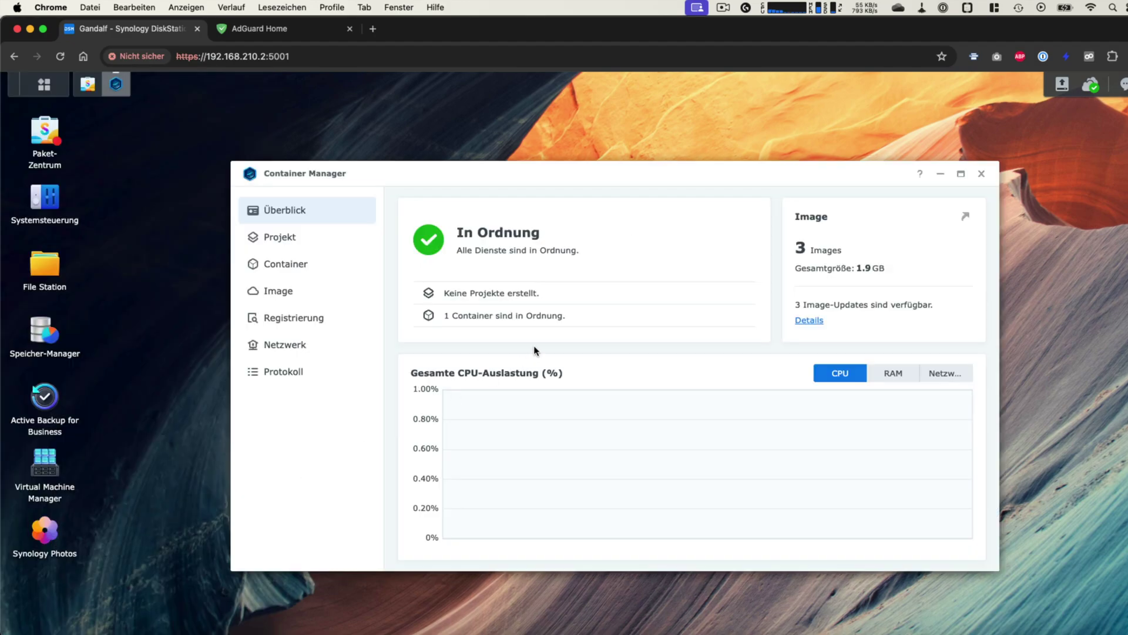
Step: Stop the running adguard-adguardhome-1 container in Container Manager
{"action": "left_click", "coordinate": [303, 265]}
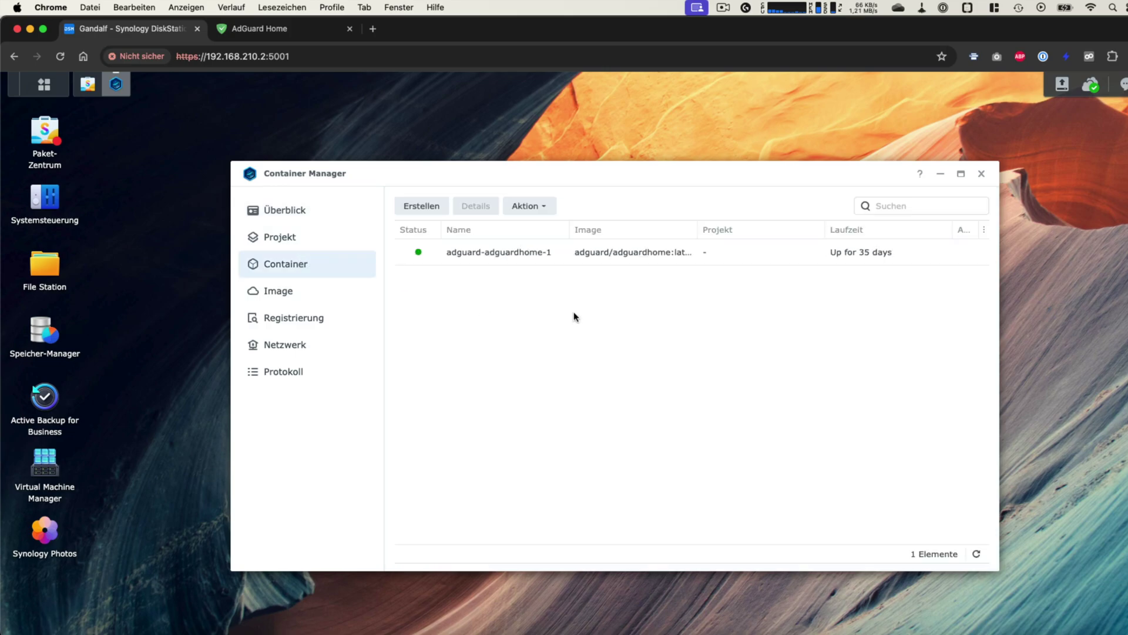
{"action": "left_click", "coordinate": [557, 259]}
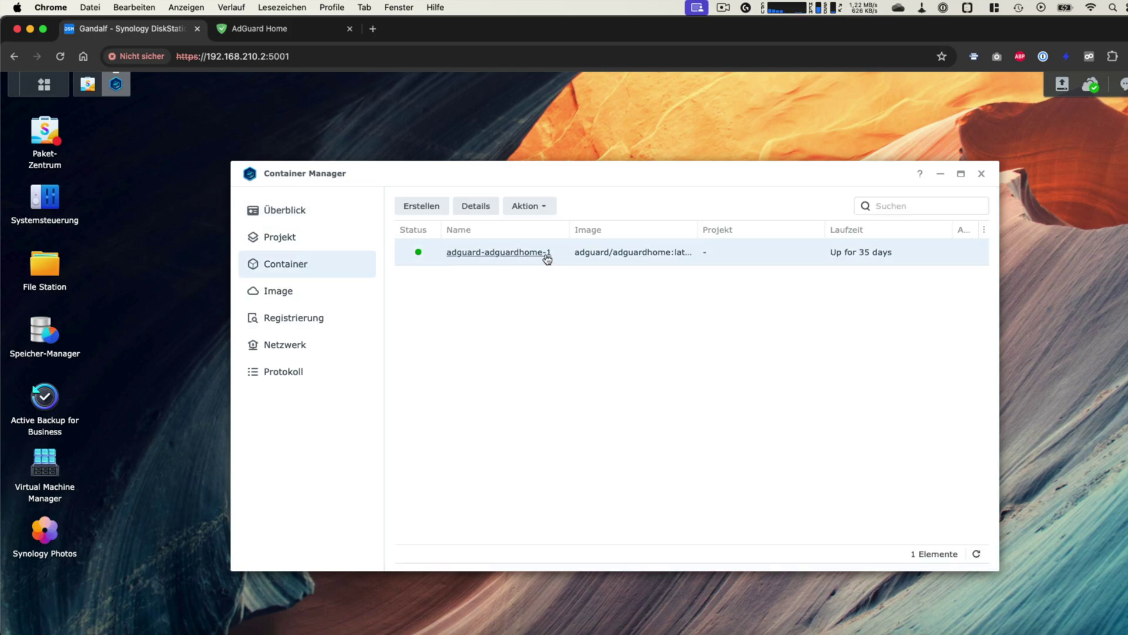
{"action": "left_click", "coordinate": [537, 207]}
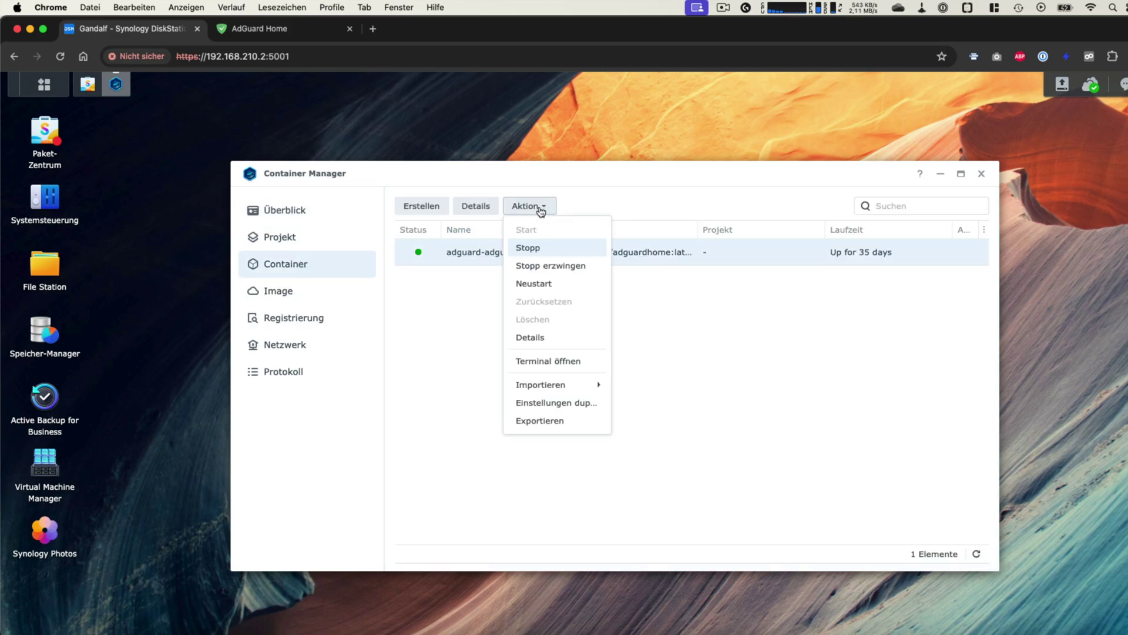
{"action": "left_click", "coordinate": [543, 252]}
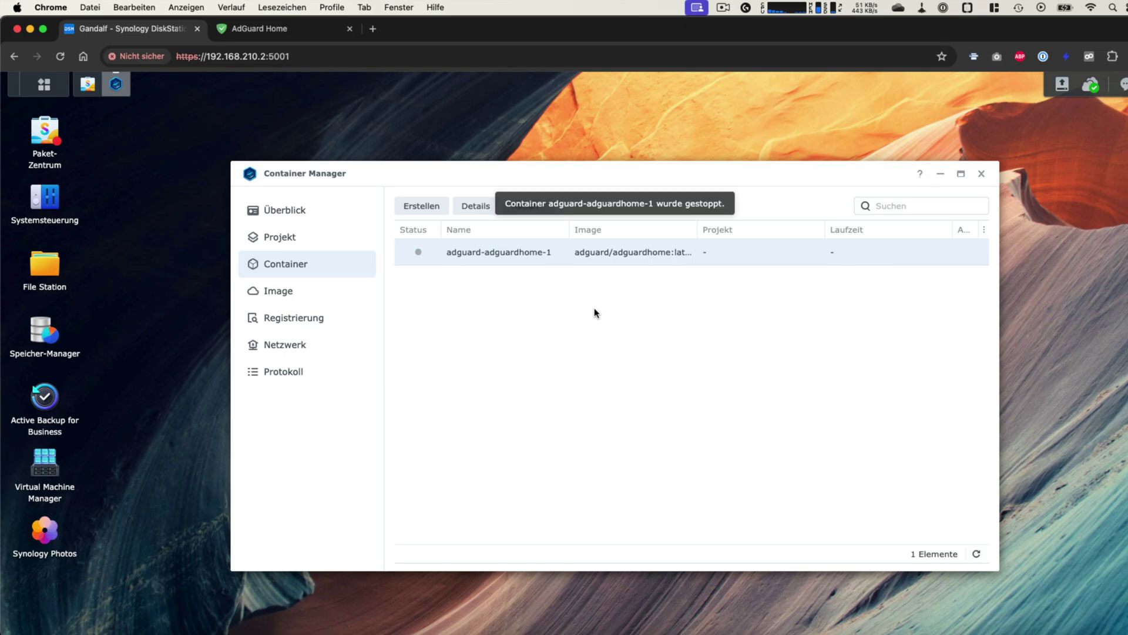
Step: Update the adguard/adguardhome image to the latest version and confirm the data-loss warning
{"action": "left_click", "coordinate": [292, 289]}
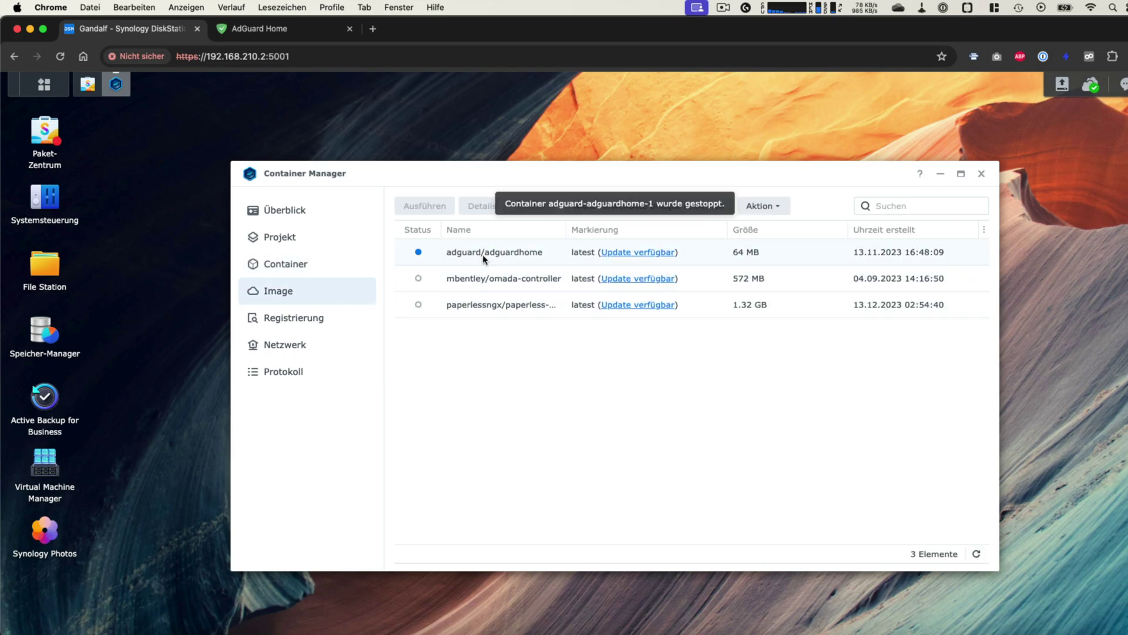
{"action": "left_click", "coordinate": [550, 258]}
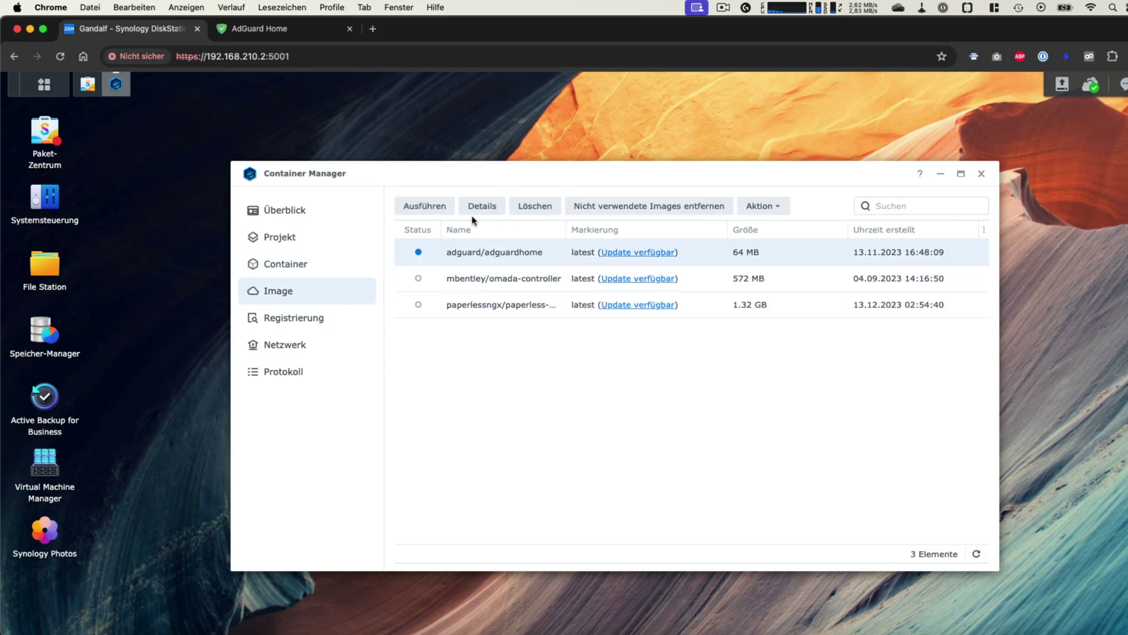
{"action": "left_click", "coordinate": [655, 254]}
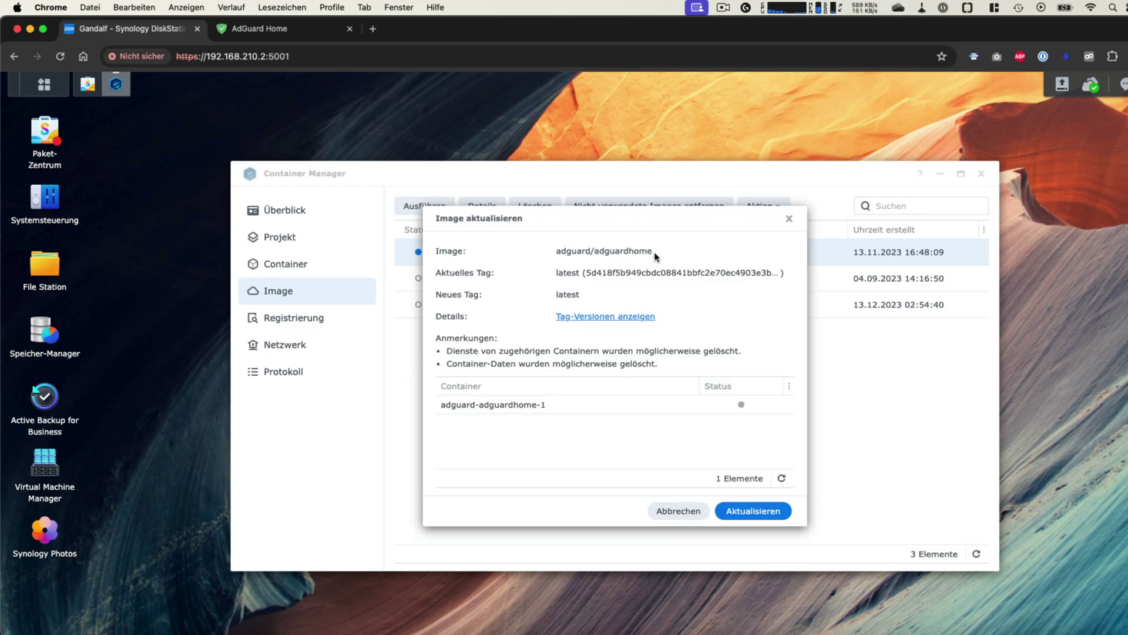
{"action": "left_click", "coordinate": [687, 405]}
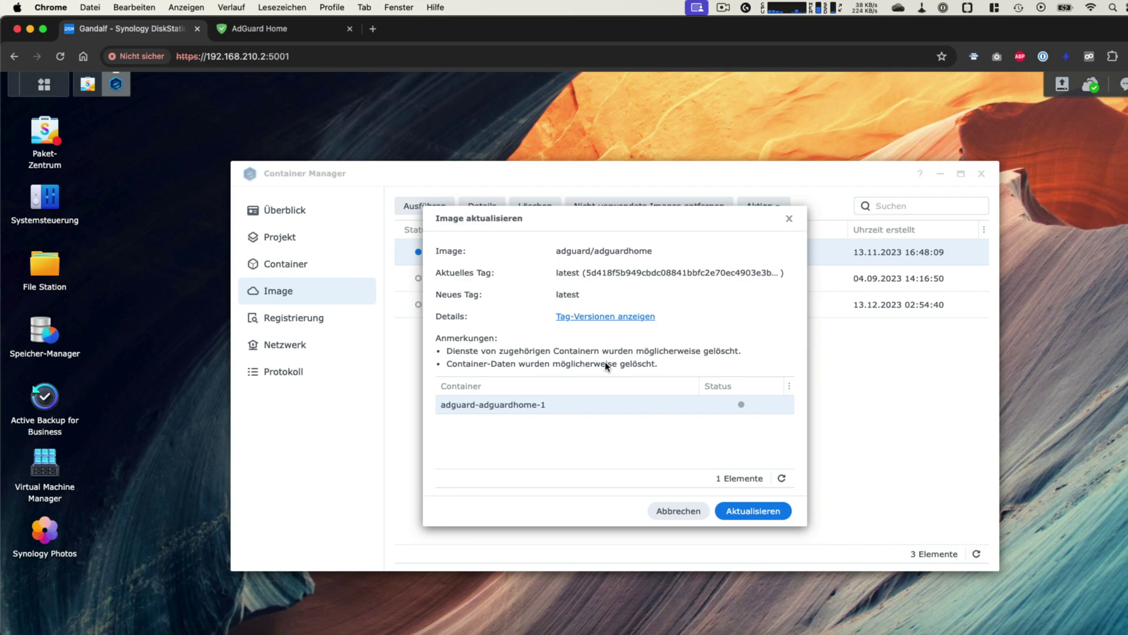
{"action": "left_click", "coordinate": [755, 511]}
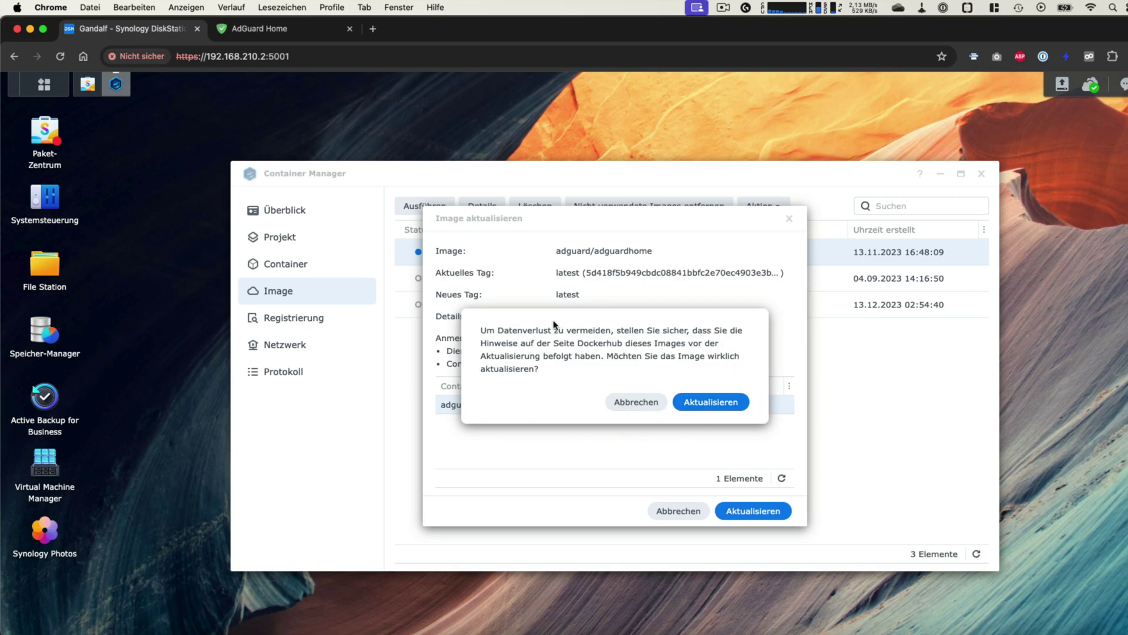
{"action": "left_click", "coordinate": [713, 403]}
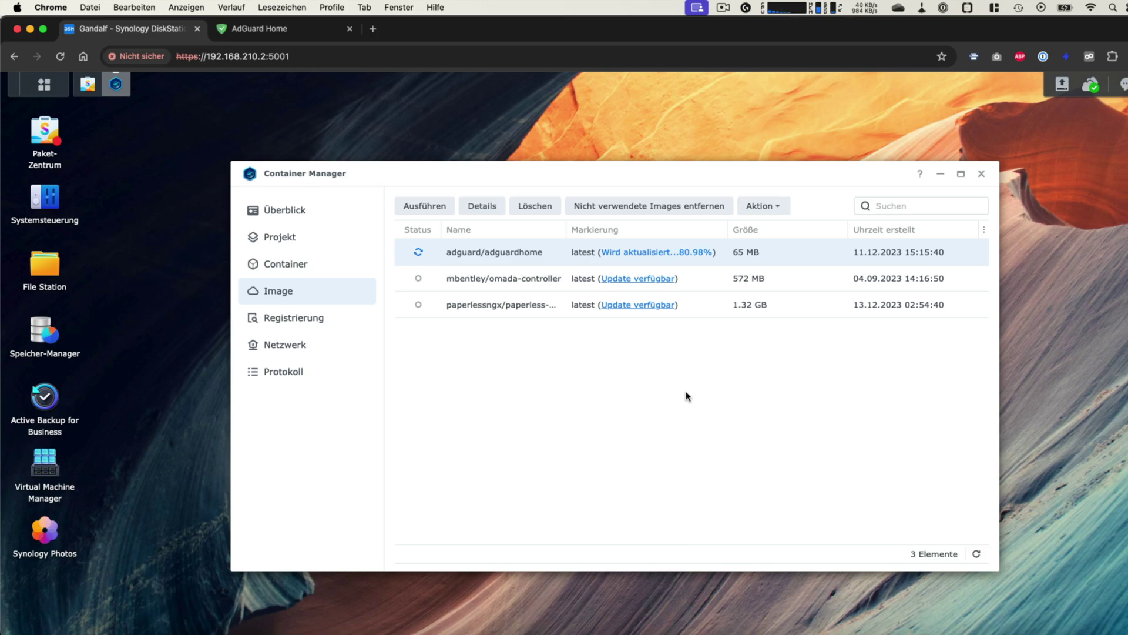
Step: Open the details of the adguard-adguardhome-1 container and start it
{"action": "left_click", "coordinate": [276, 271]}
{"action": "double_click", "coordinate": [449, 256]}
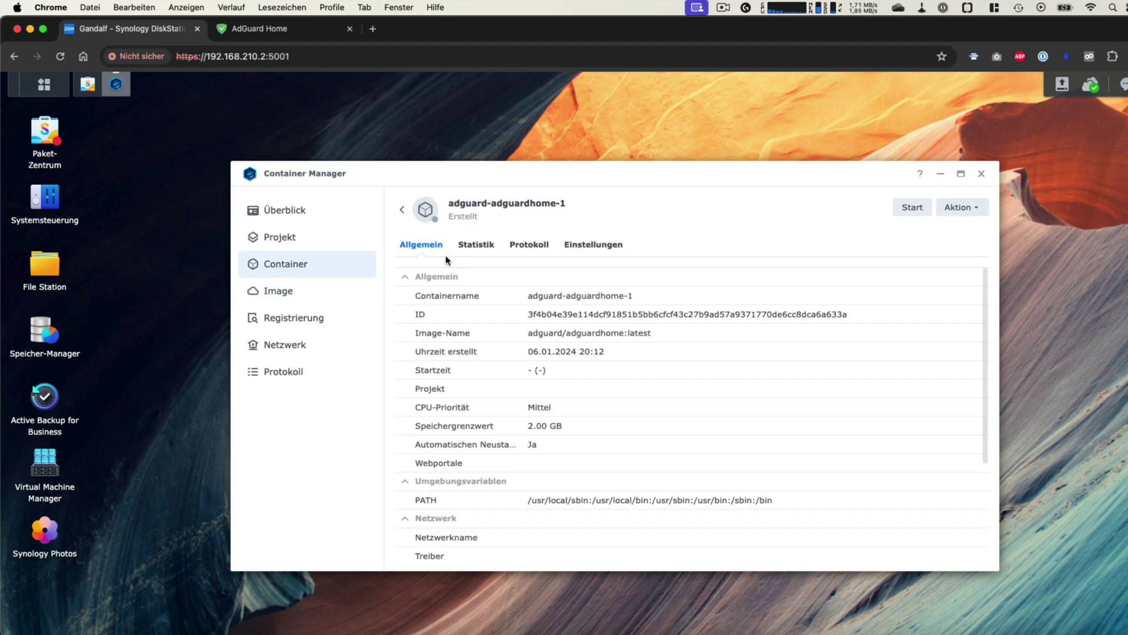
{"action": "left_click", "coordinate": [911, 209]}
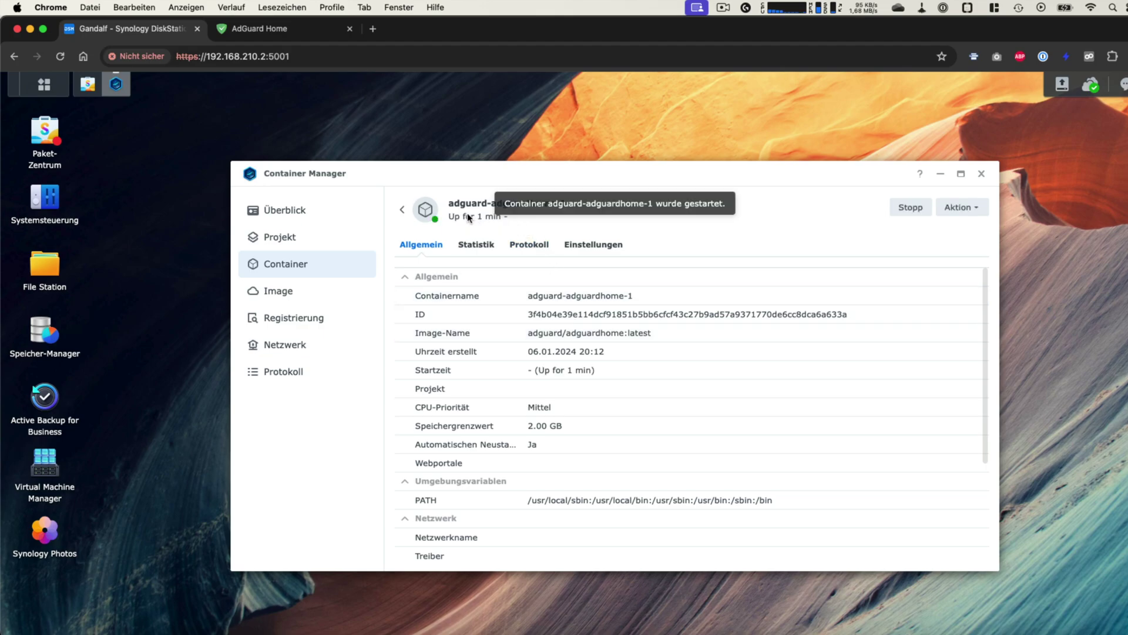
Step: Check the adguard-adguardhome-1 container's log, statistics, general information and settings
{"action": "left_click", "coordinate": [523, 249]}
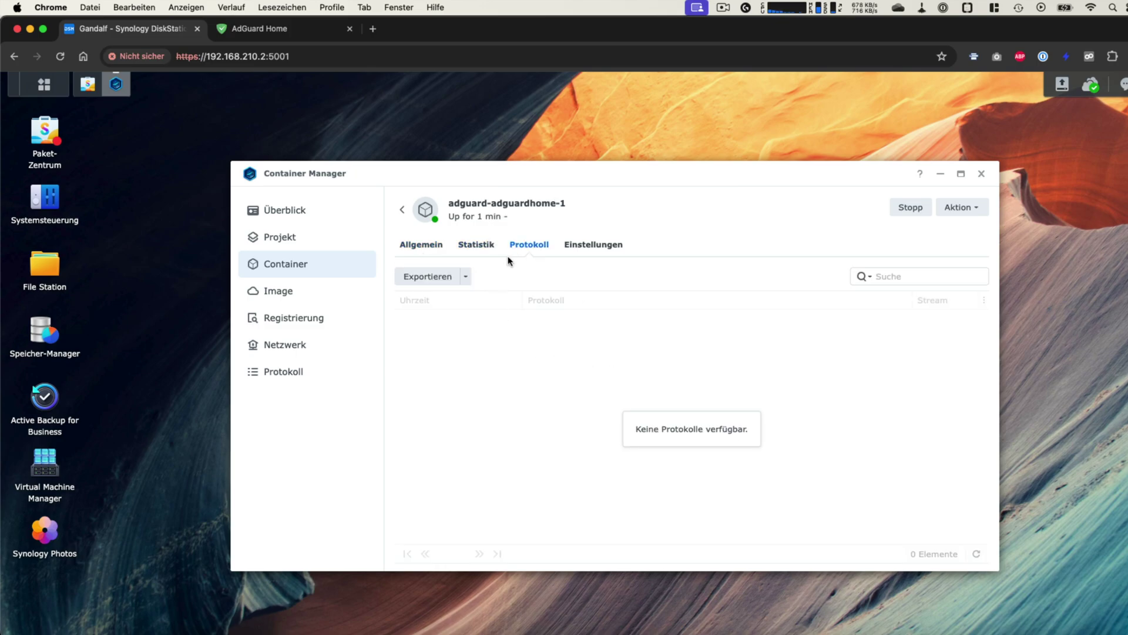
{"action": "left_click", "coordinate": [474, 248]}
{"action": "left_click", "coordinate": [525, 247]}
{"action": "left_click", "coordinate": [591, 249]}
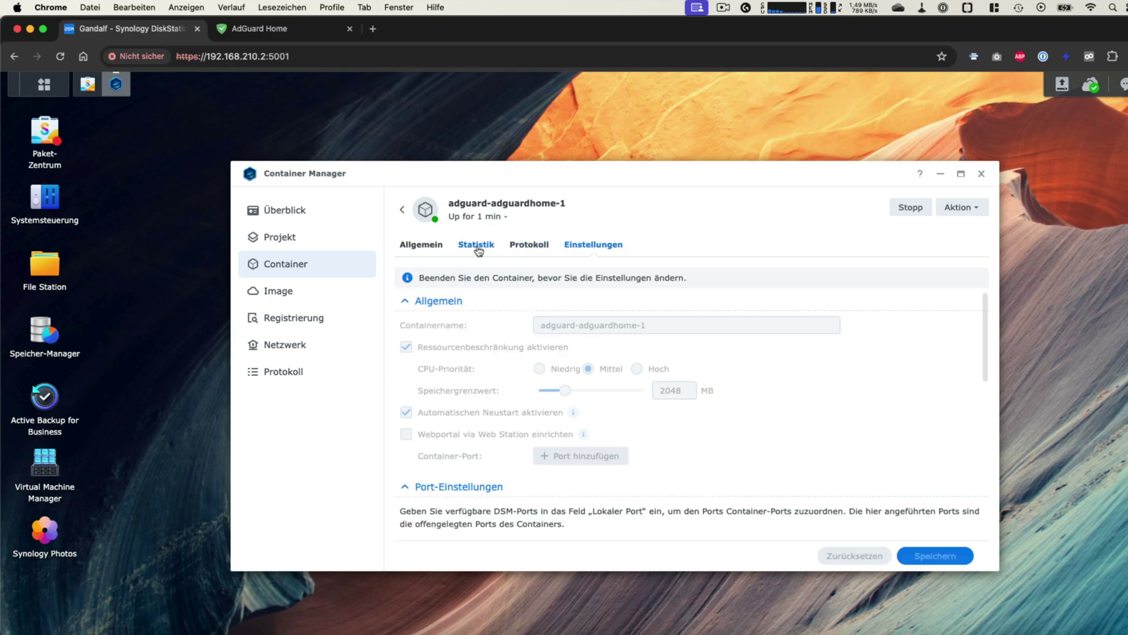
{"action": "left_click", "coordinate": [428, 249]}
{"action": "left_click", "coordinate": [579, 251]}
{"action": "left_click", "coordinate": [531, 249]}
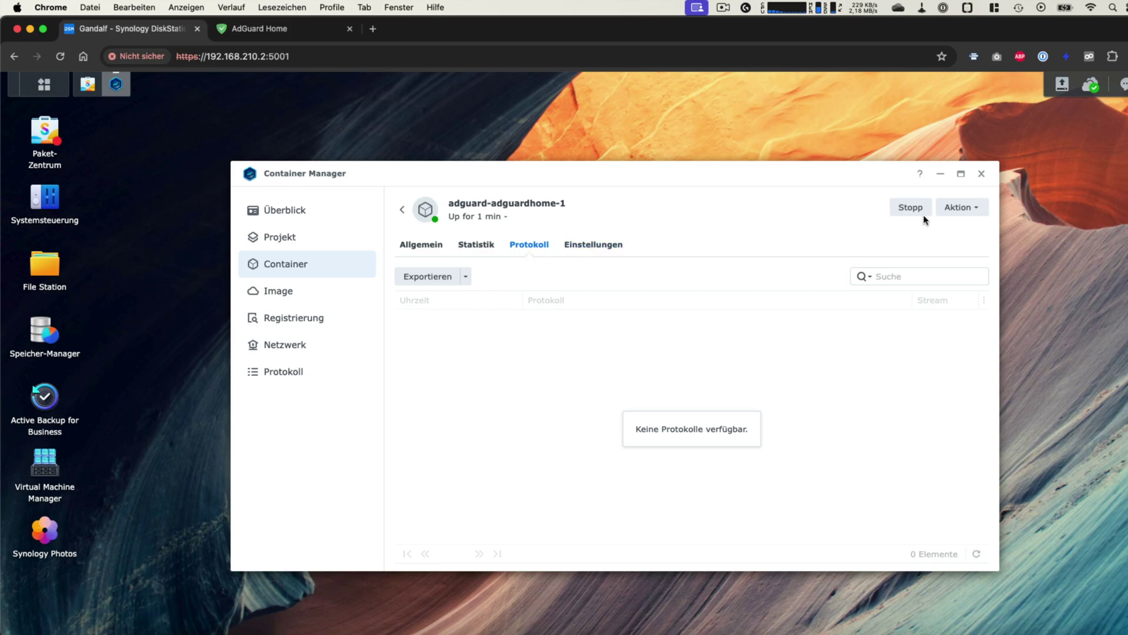
Step: Reopen the adguard-adguardhome-1 container from the container list and read through its log entries
{"action": "left_click", "coordinate": [299, 241]}
{"action": "left_click", "coordinate": [296, 267]}
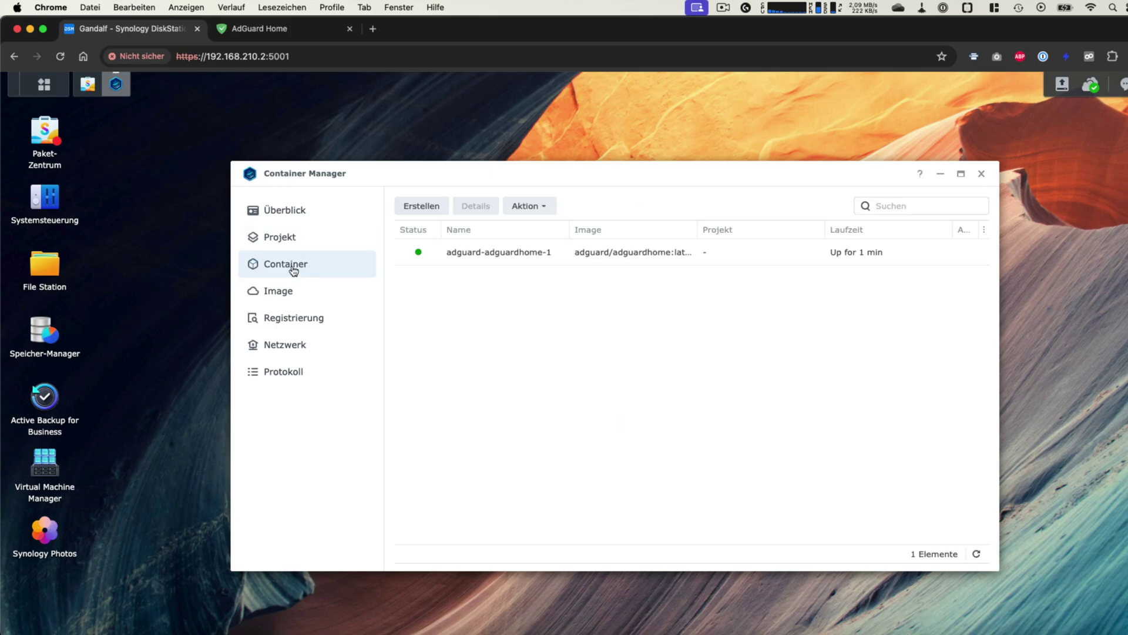
{"action": "left_click", "coordinate": [464, 255]}
{"action": "left_click", "coordinate": [528, 246]}
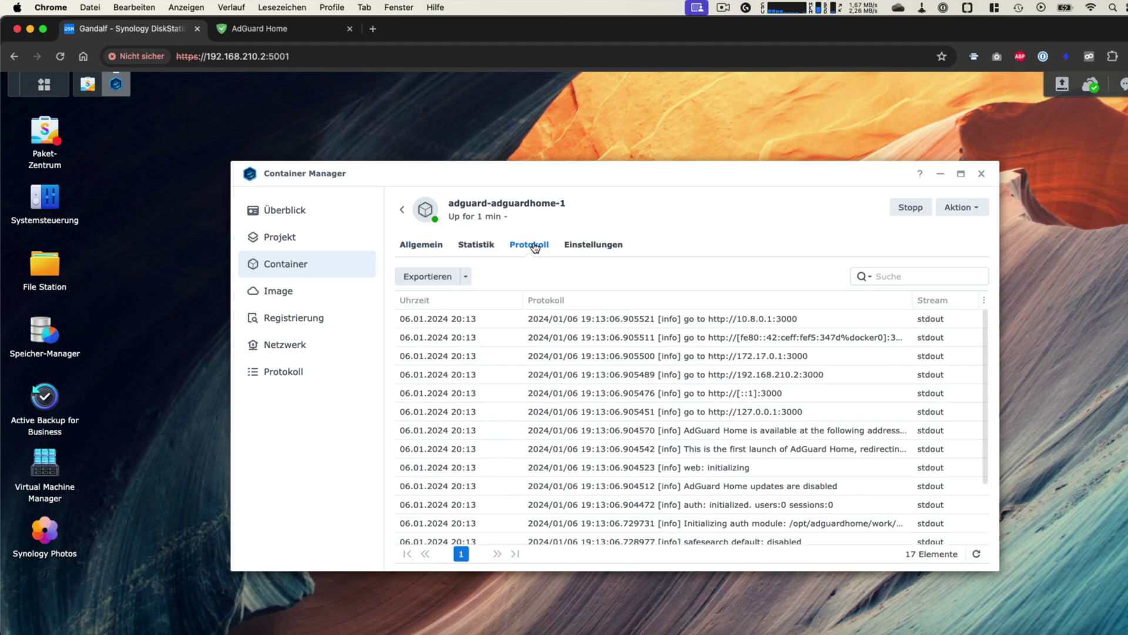
{"action": "scroll", "coordinate": [738, 449], "scroll_direction": "down", "scroll_amount": 3}
{"action": "scroll", "coordinate": [746, 423], "scroll_direction": "up", "scroll_amount": 3}
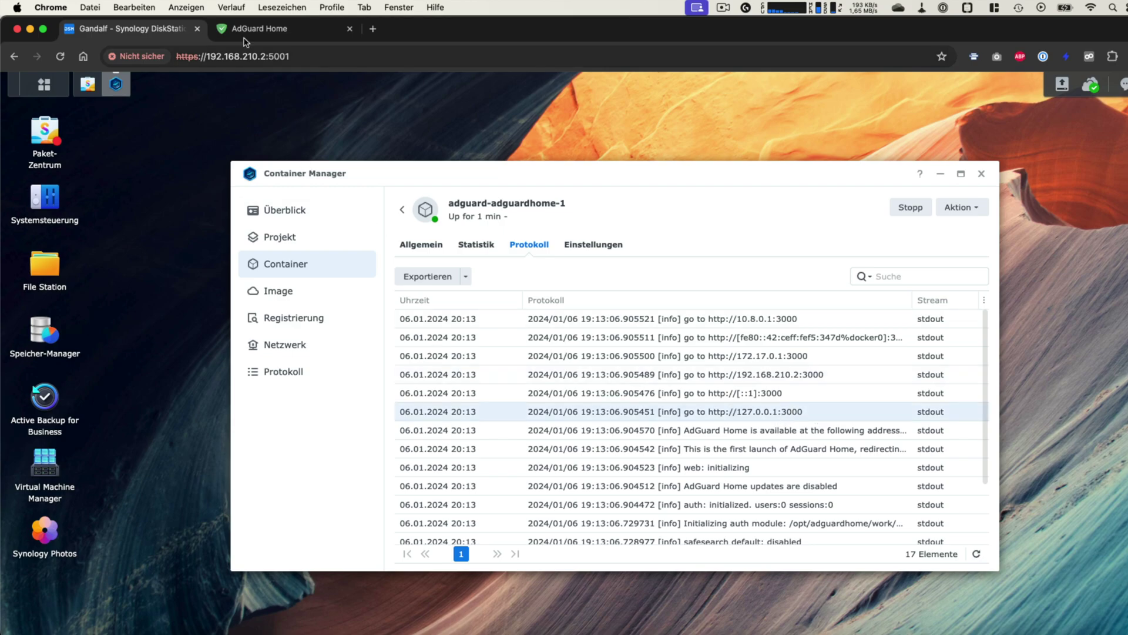
Step: Try to load the AdGuard Home start page at 192.168.210.2:8080
{"action": "left_click", "coordinate": [258, 30]}
{"action": "left_click", "coordinate": [325, 58]}
{"action": "left_click_drag", "start_coordinate": [258, 56], "coordinate": [294, 56]}
{"action": "key", "text": "BackSpace"}
{"action": "key", "text": "Return"}
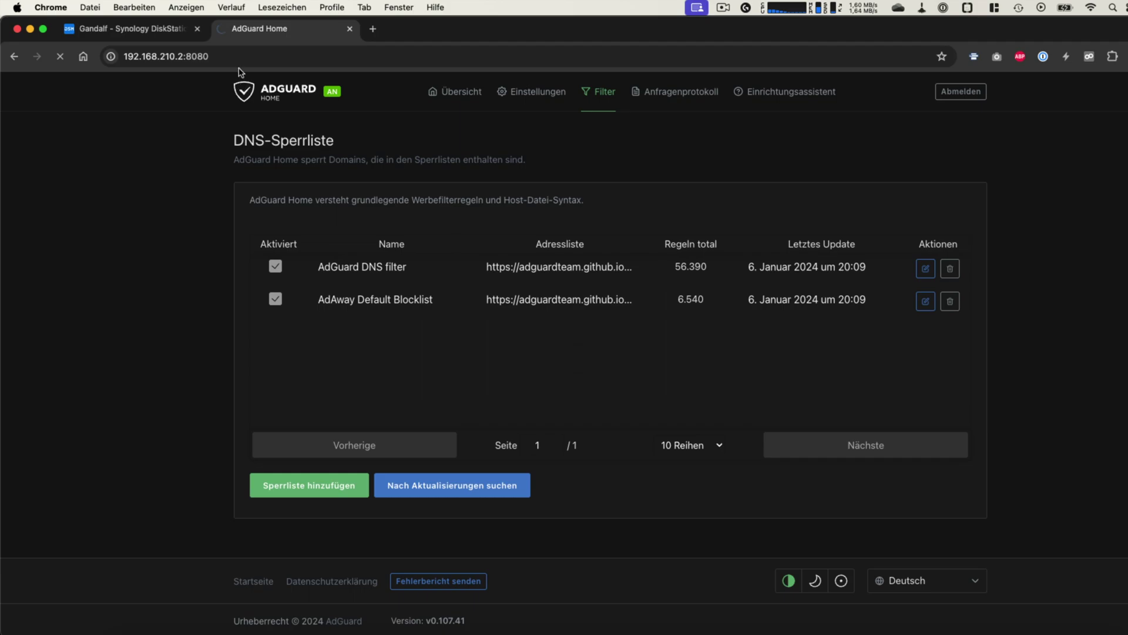
Step: Load the AdGuard Home setup page at 192.168.210.2:3000
{"action": "key", "text": "BackSpace"}
{"action": "key", "text": "BackSpace"}
{"action": "key", "text": "BackSpace"}
{"action": "key", "text": "BackSpace"}
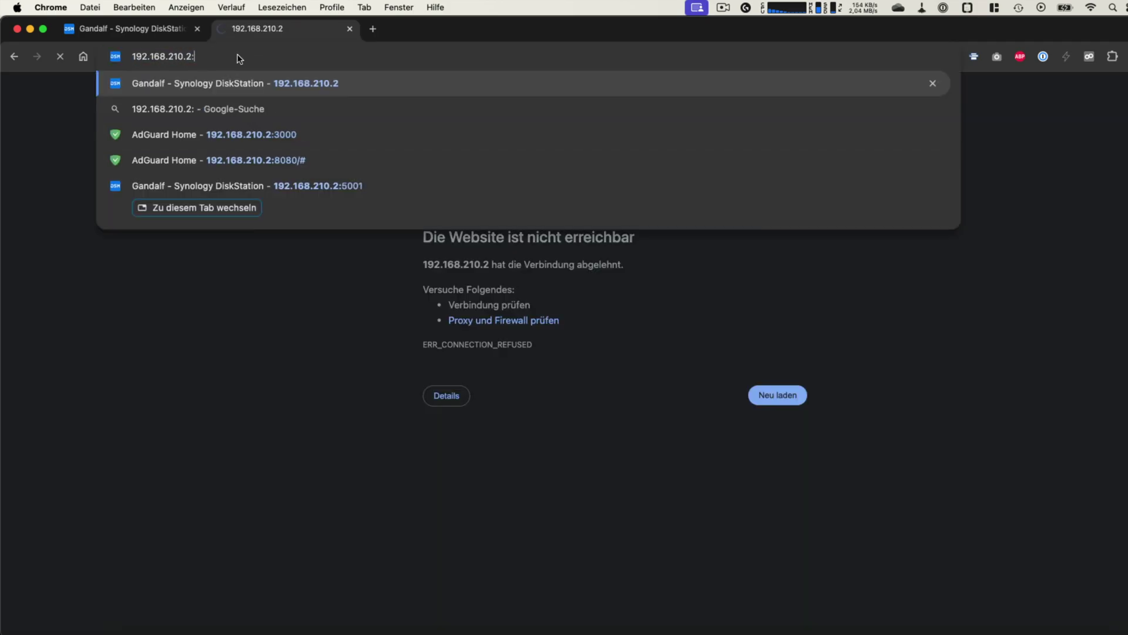
{"action": "type", "text": "3000"}
{"action": "key", "text": "Return"}
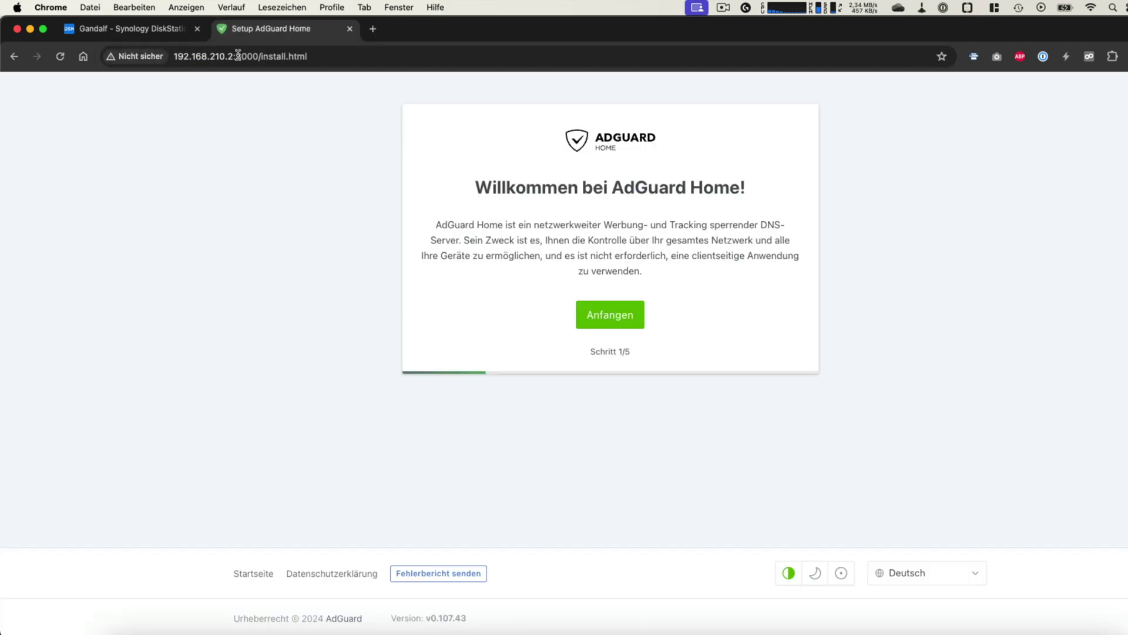
Step: Start the AdGuard Home setup and configure its admin web interface on ovs_eth0 - 192.168.210.2 with port 8080
{"action": "left_click", "coordinate": [607, 318]}
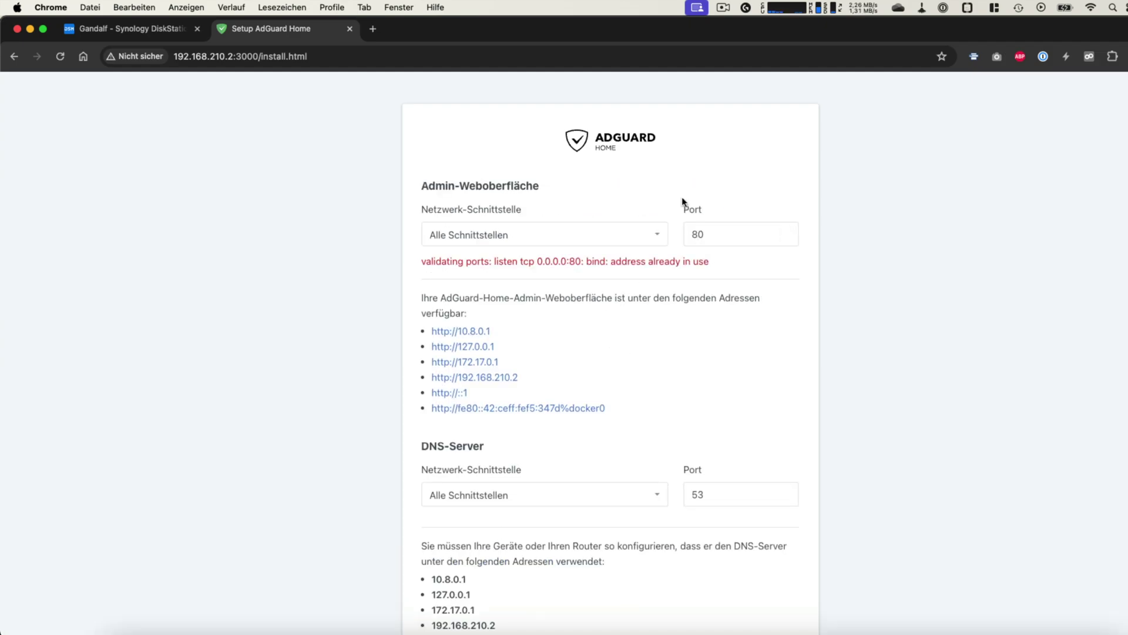
{"action": "left_click", "coordinate": [755, 233]}
{"action": "type", "text": "80"}
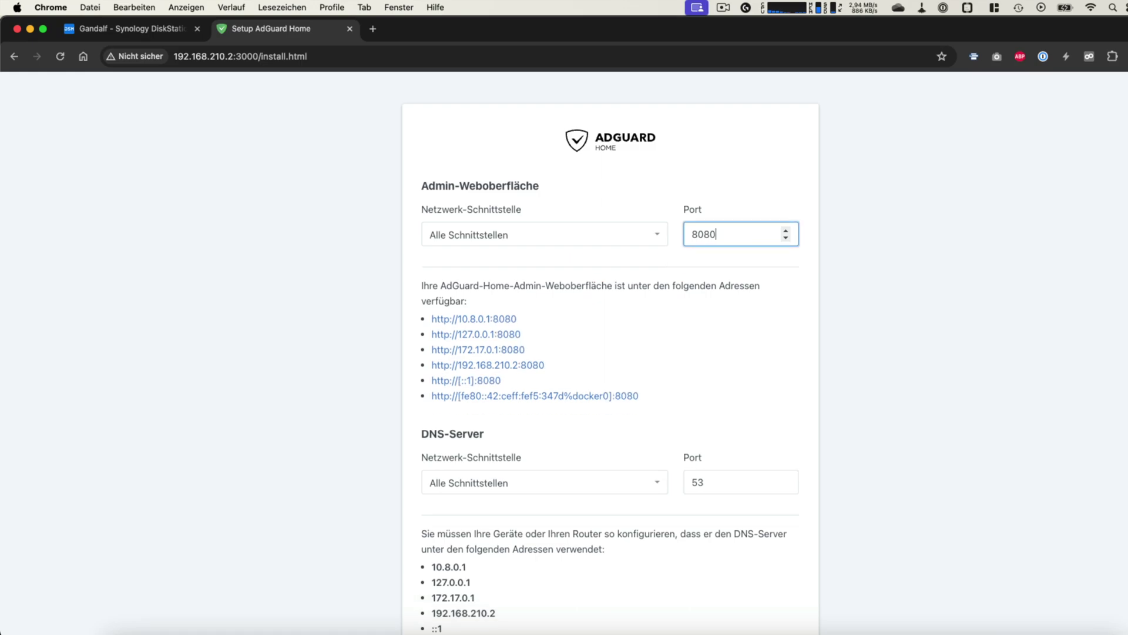
{"action": "left_click", "coordinate": [596, 235]}
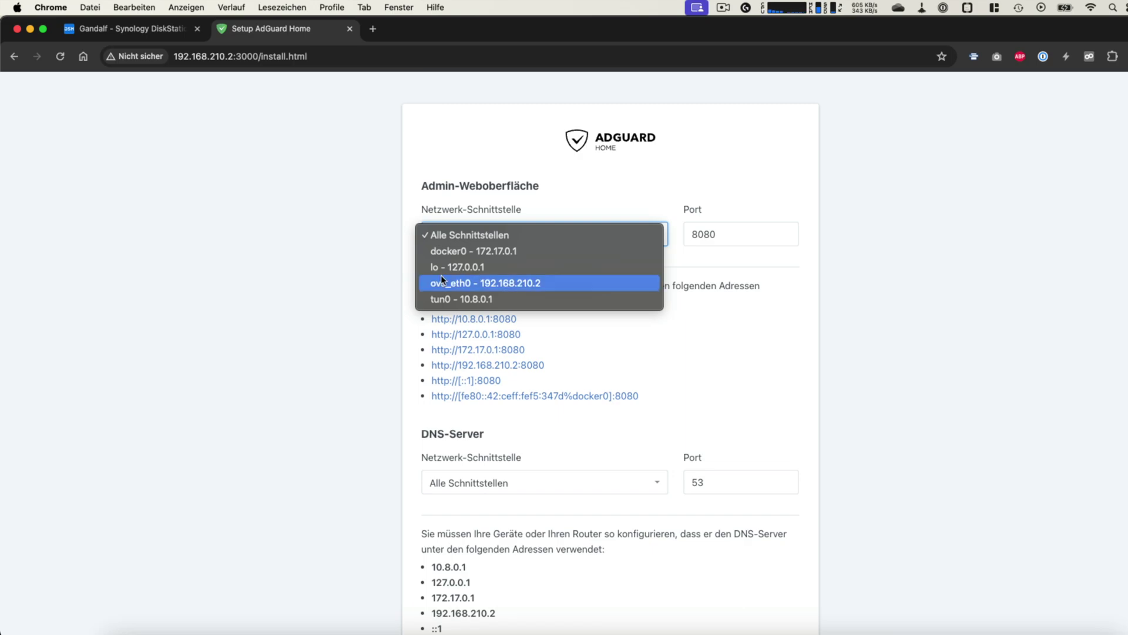
{"action": "left_click", "coordinate": [506, 282]}
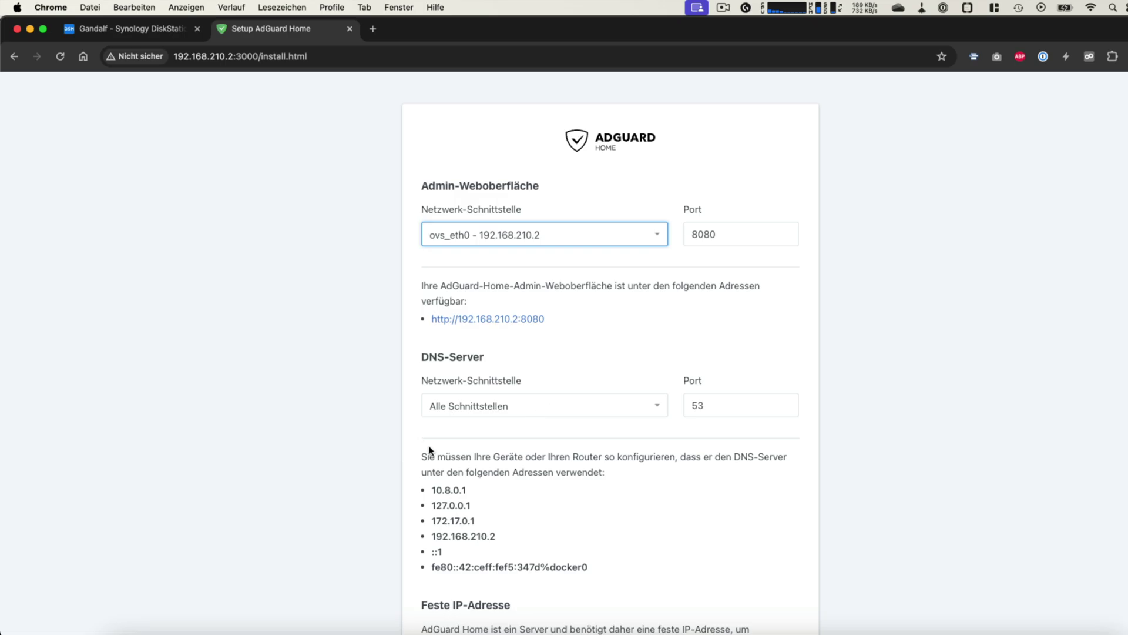
{"action": "scroll", "coordinate": [635, 481], "scroll_direction": "down", "scroll_amount": 3}
{"action": "scroll", "coordinate": [635, 481], "scroll_direction": "down", "scroll_amount": 2}
{"action": "scroll", "coordinate": [641, 470], "scroll_direction": "up", "scroll_amount": 5}
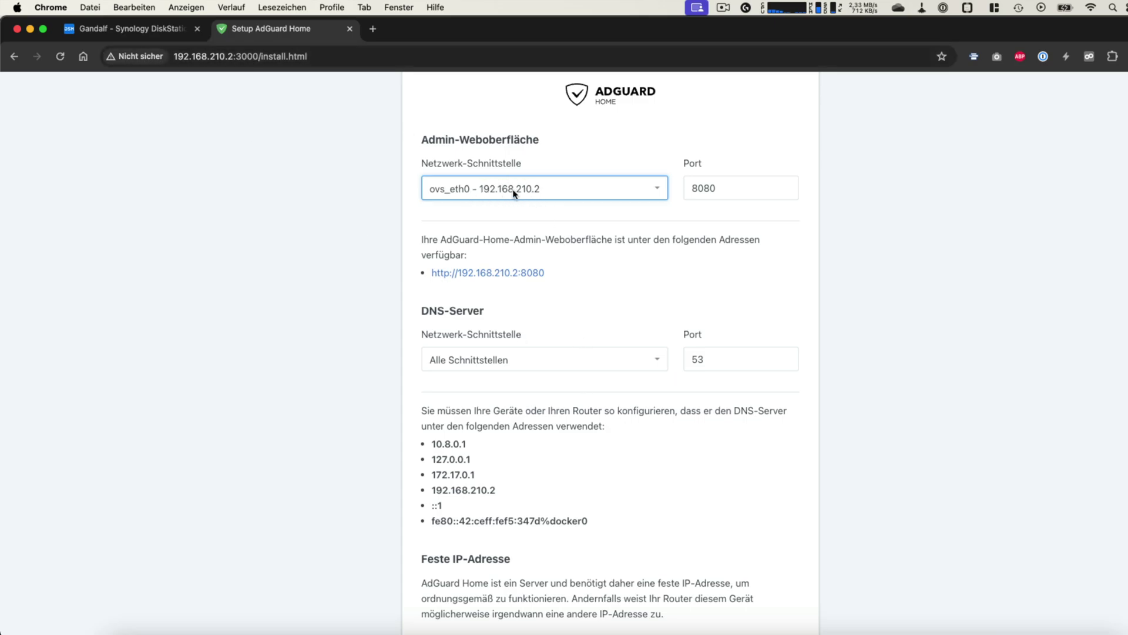
{"action": "scroll", "coordinate": [652, 319], "scroll_direction": "down", "scroll_amount": 5}
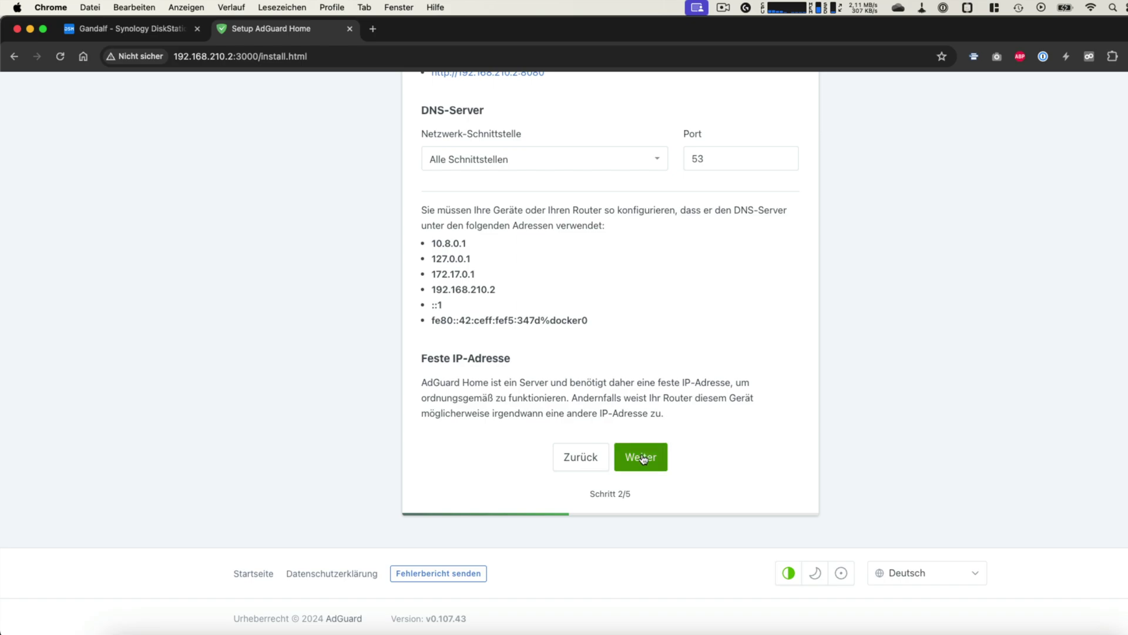
{"action": "left_click", "coordinate": [643, 456]}
Step: Fill in the admin username adm_local and both password fields from the saved adguard login, and continue past the authentication page
{"action": "left_click", "coordinate": [504, 294]}
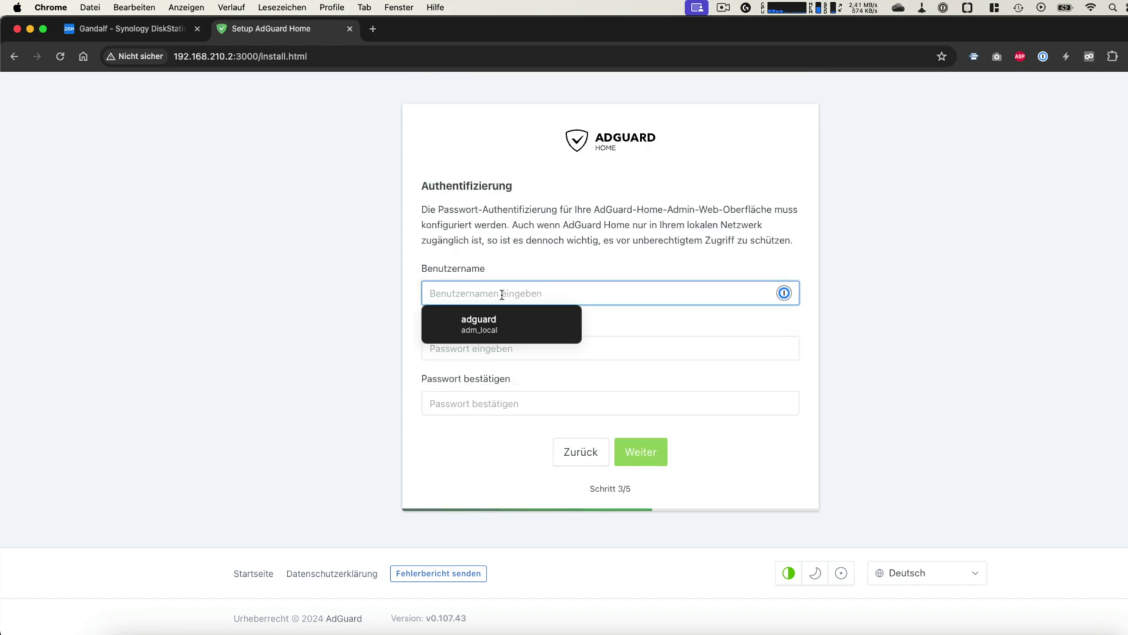
{"action": "left_click", "coordinate": [495, 322]}
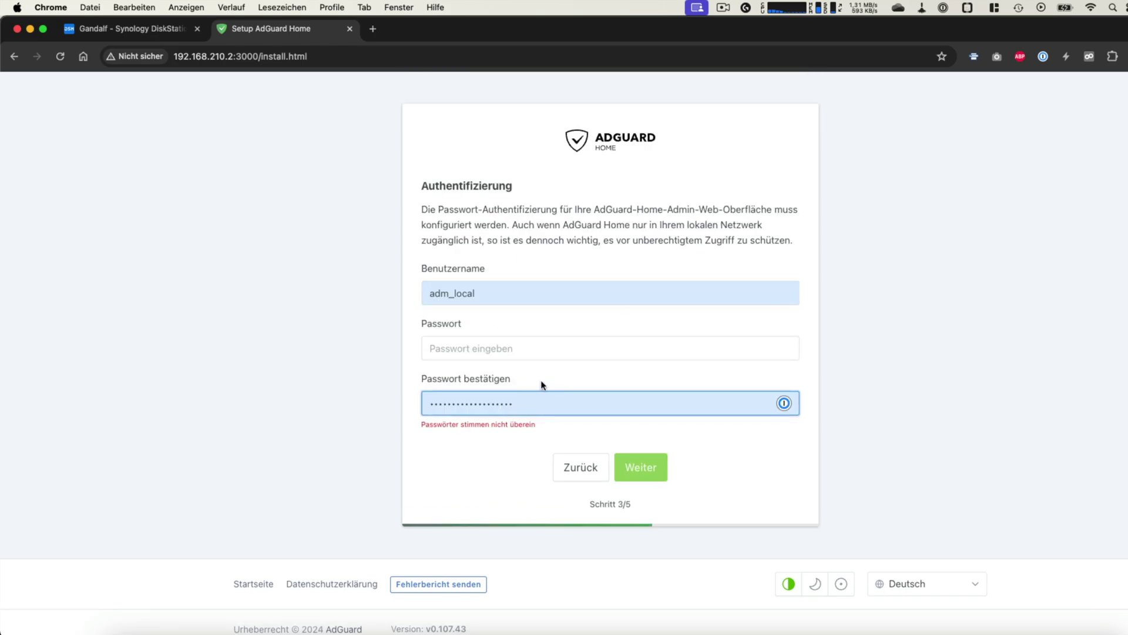
{"action": "left_click", "coordinate": [1043, 56]}
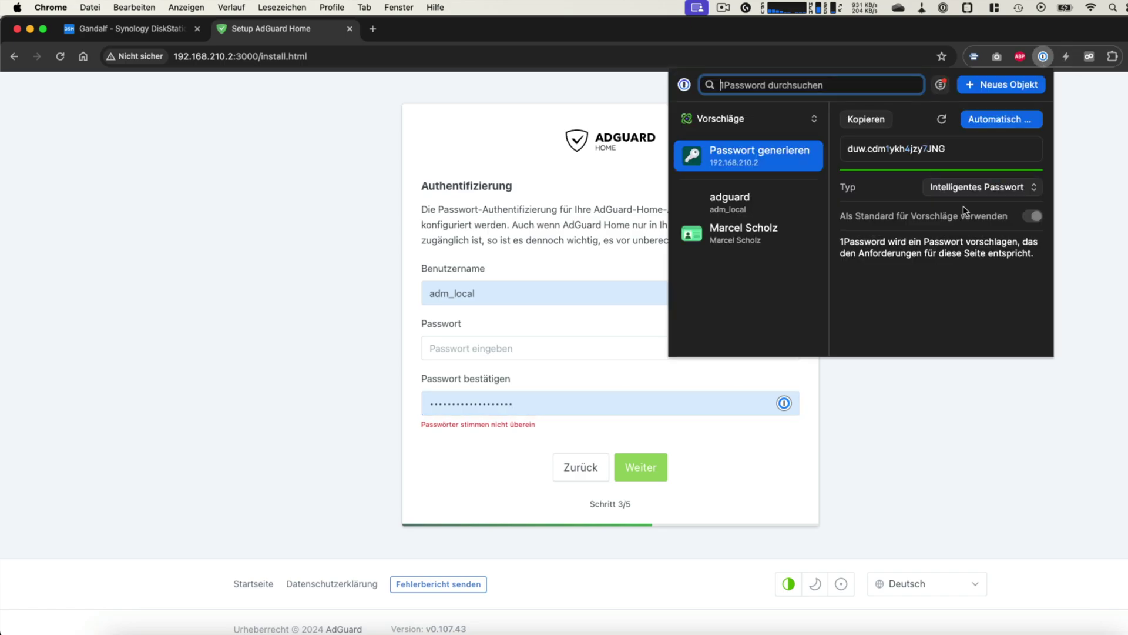
{"action": "left_click", "coordinate": [716, 199]}
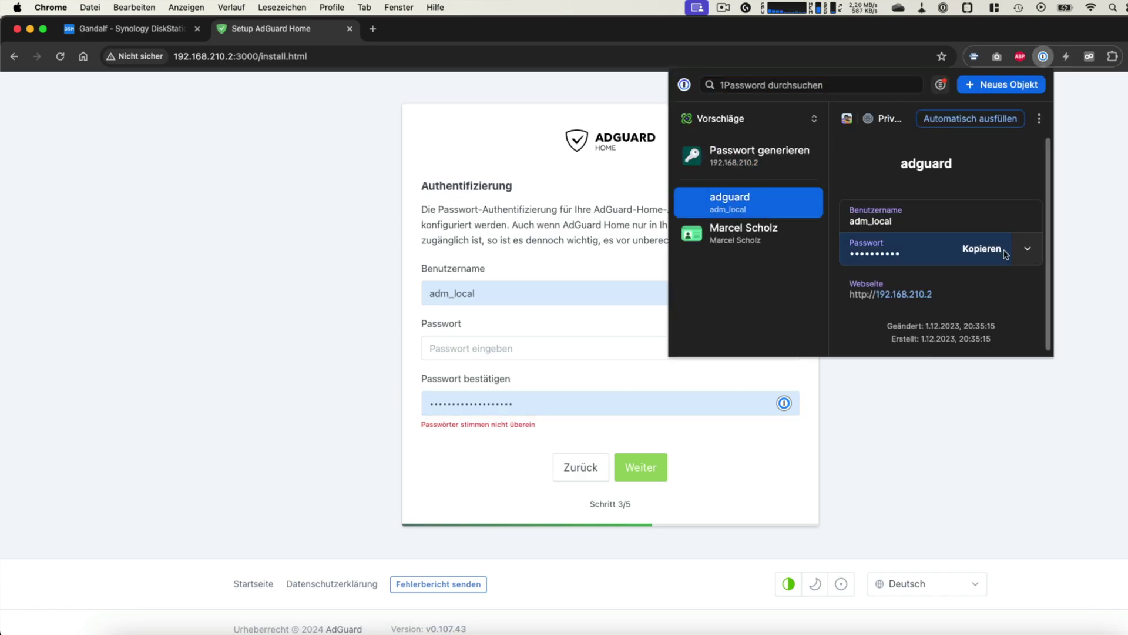
{"action": "left_click", "coordinate": [987, 247]}
{"action": "left_click", "coordinate": [482, 343]}
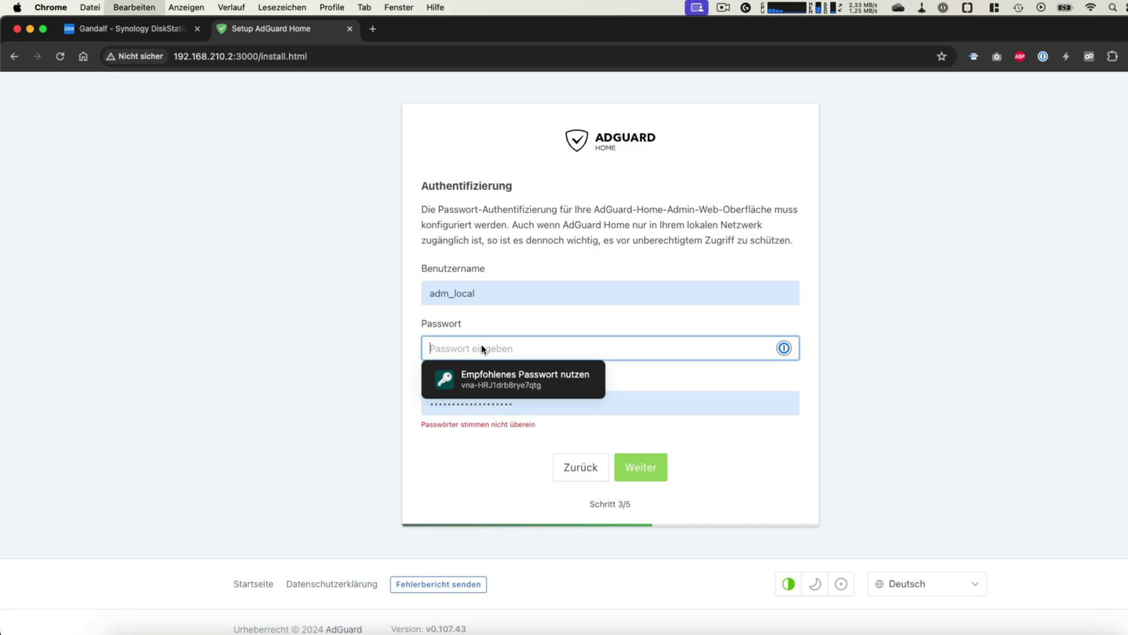
{"action": "key", "text": "super+v"}
{"action": "left_click", "coordinate": [640, 453]}
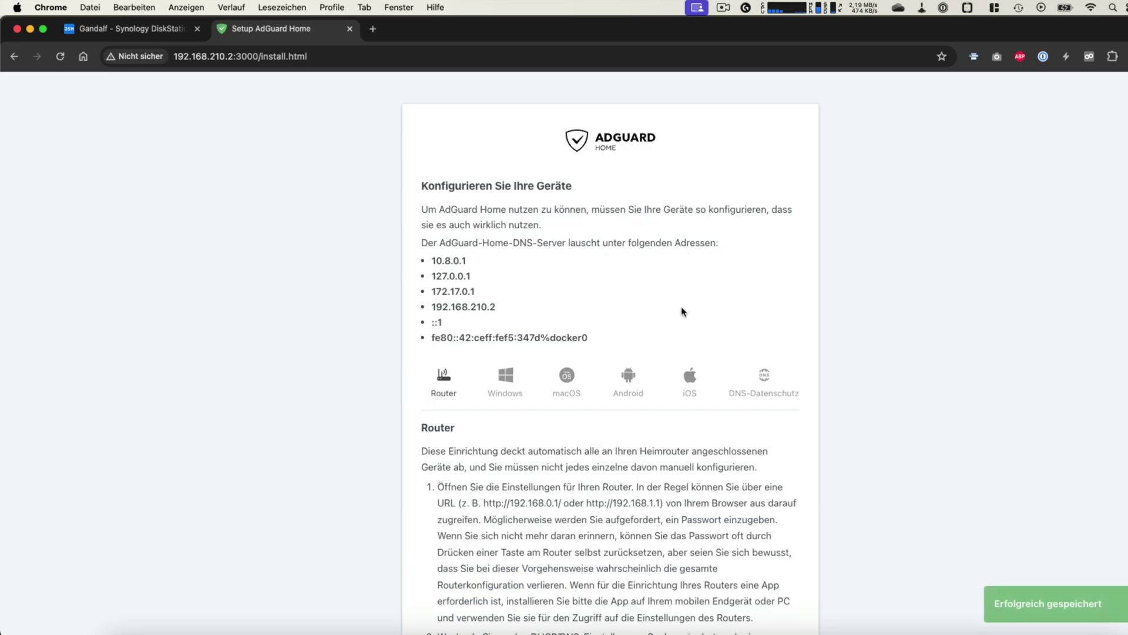
Step: Review the router instructions on the device configuration page, complete the AdGuard Home setup and open its dashboard
{"action": "scroll", "coordinate": [770, 398], "scroll_direction": "down", "scroll_amount": 6}
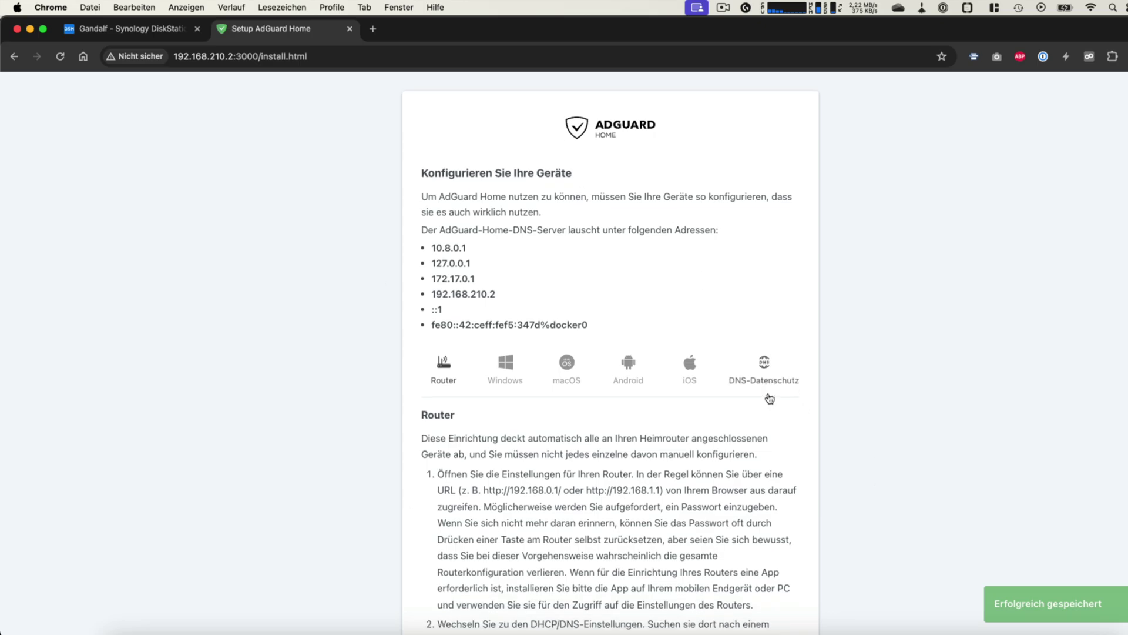
{"action": "scroll", "coordinate": [613, 453], "scroll_direction": "up", "scroll_amount": 6}
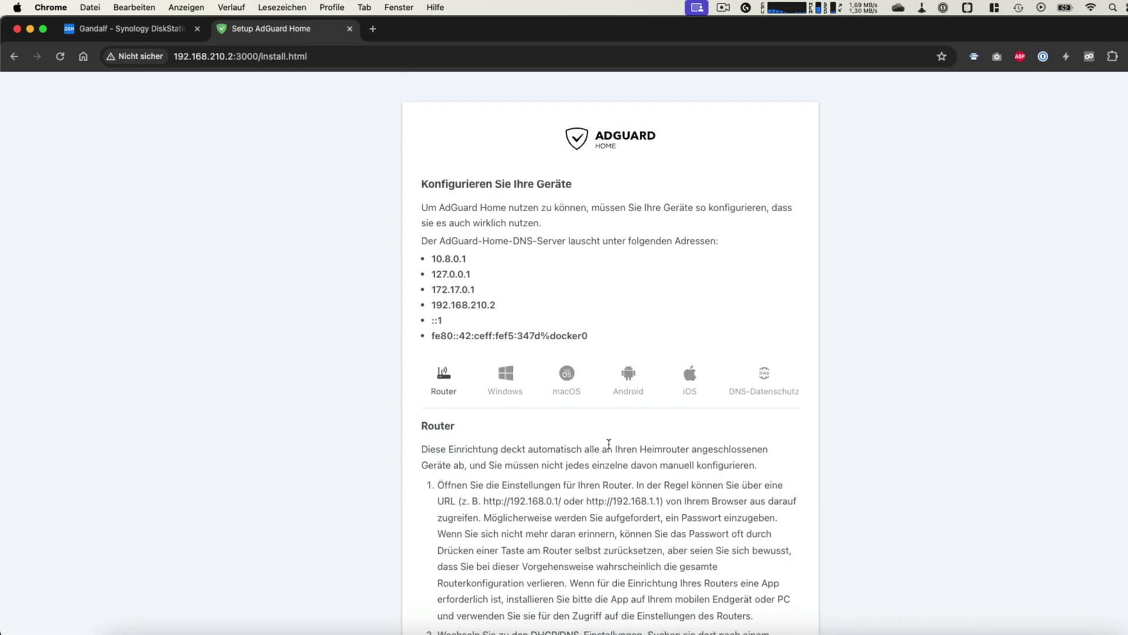
{"action": "scroll", "coordinate": [608, 443], "scroll_direction": "down", "scroll_amount": 6}
{"action": "left_click", "coordinate": [609, 464]}
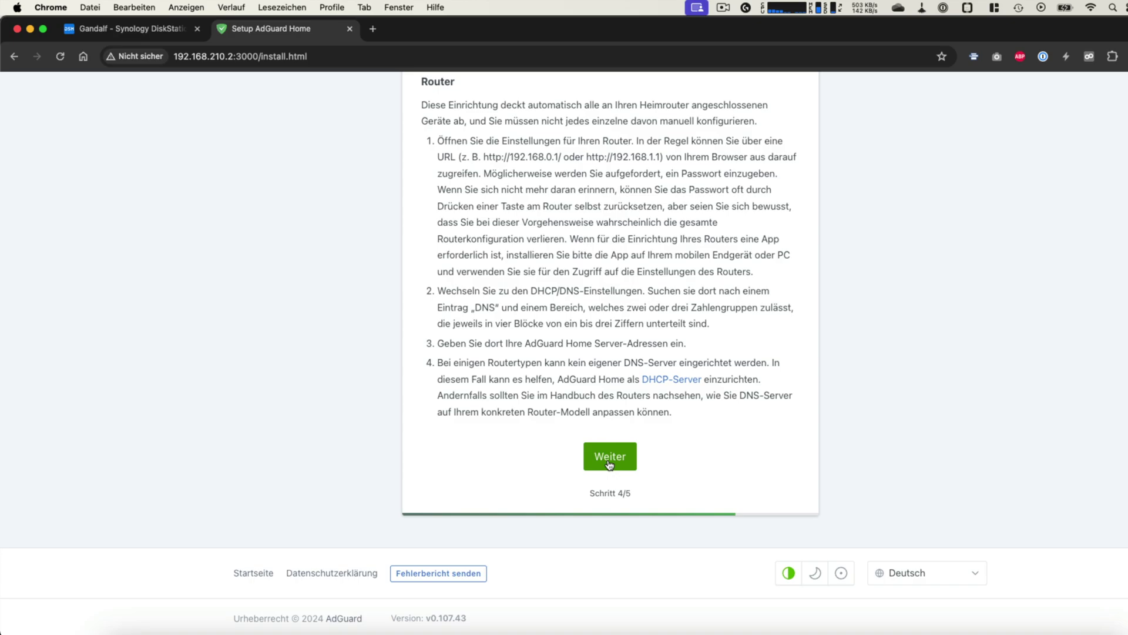
{"action": "left_click", "coordinate": [609, 464]}
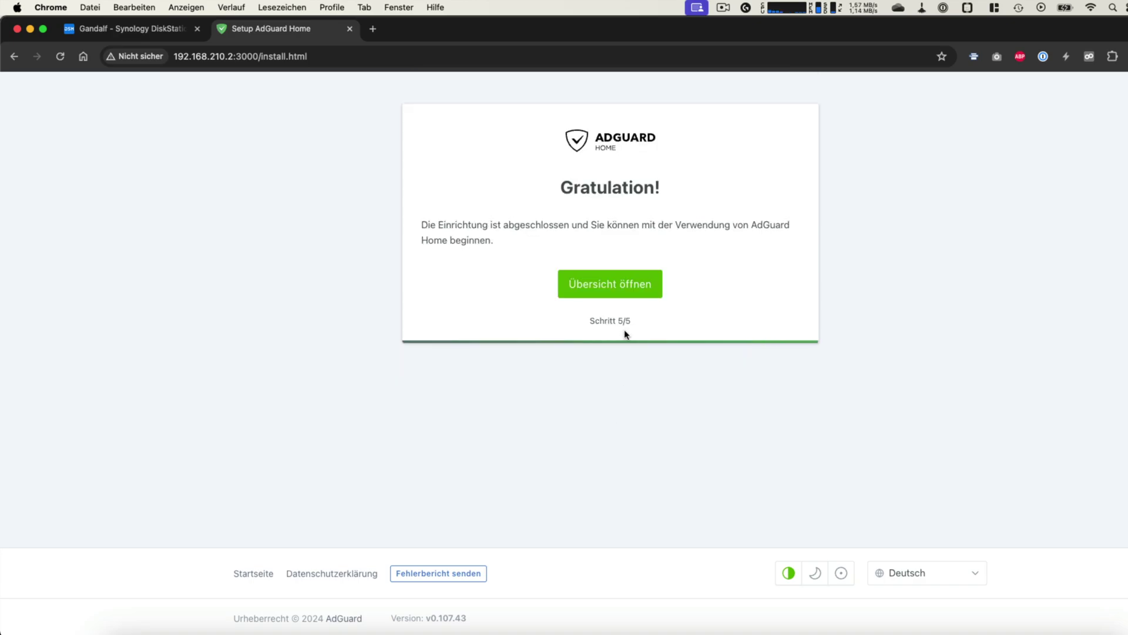
{"action": "left_click", "coordinate": [620, 294]}
Step: Log in to AdGuard Home, filling the username and password from the saved adguard entry
{"action": "left_click", "coordinate": [603, 262]}
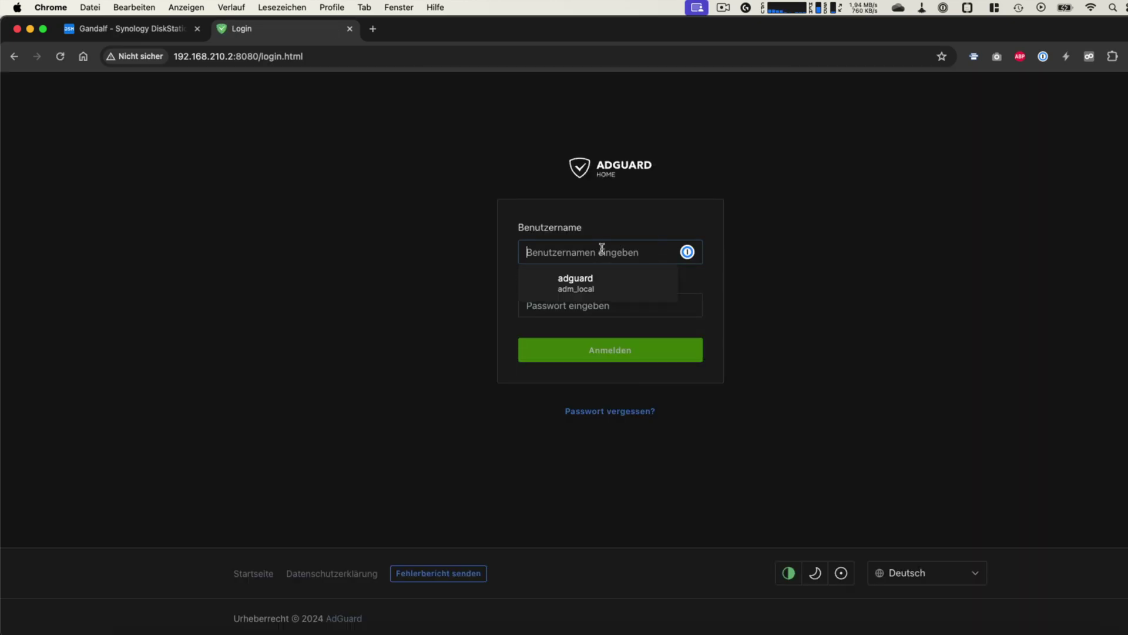
{"action": "left_click", "coordinate": [589, 277]}
{"action": "left_click", "coordinate": [617, 357]}
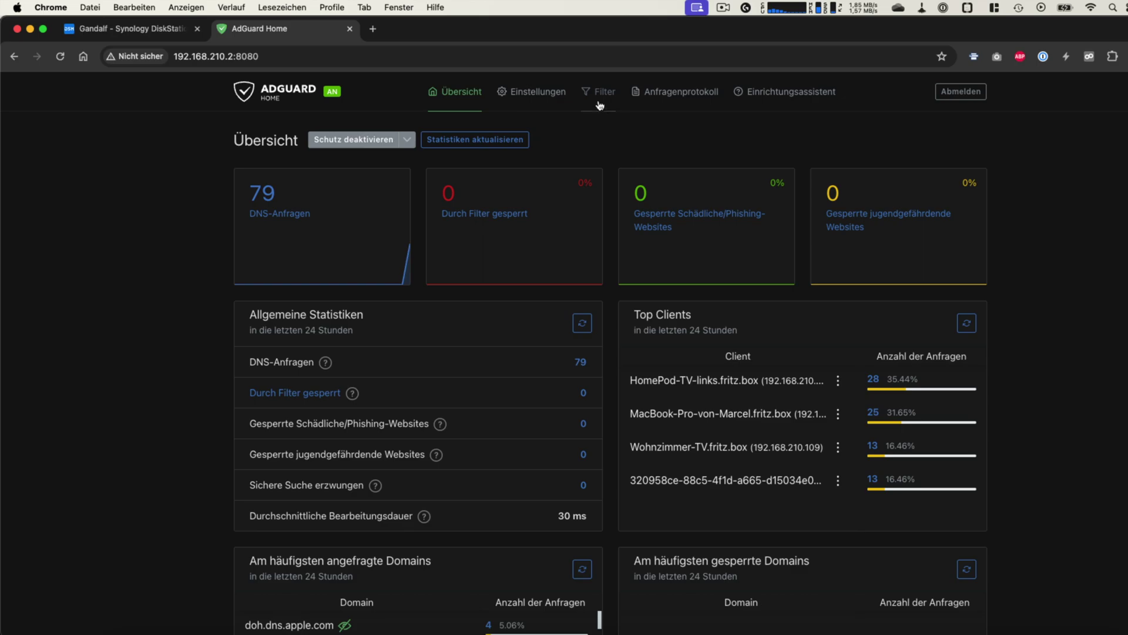
Step: Enable the AdAway Default Blocklist in the DNS blocklists and check the lists for updates
{"action": "left_click", "coordinate": [536, 98]}
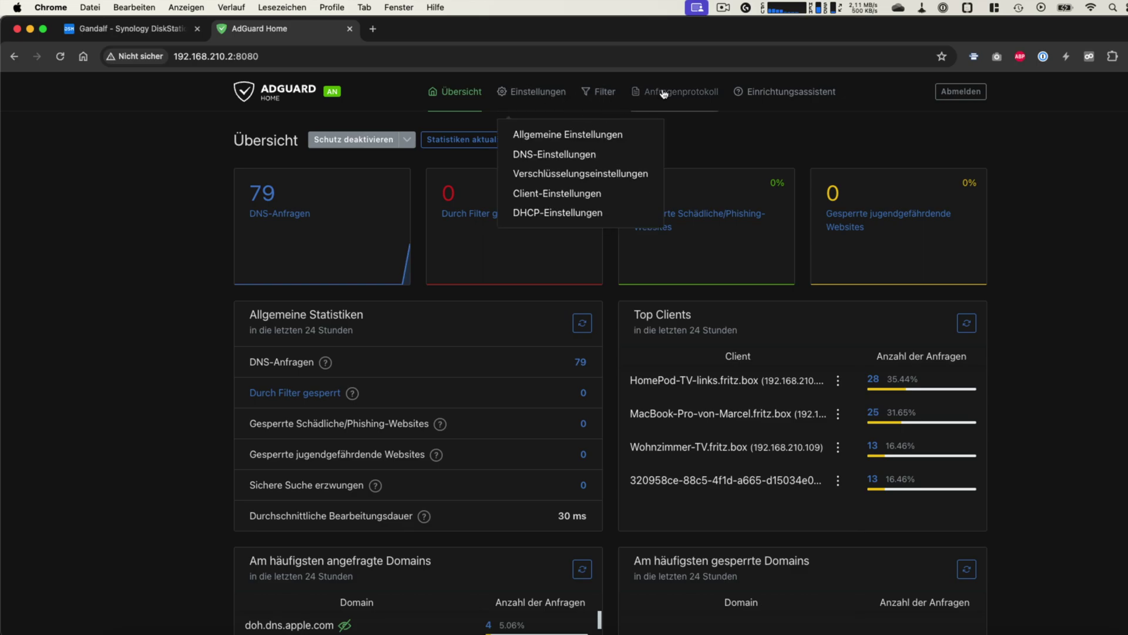
{"action": "left_click", "coordinate": [587, 92]}
{"action": "left_click", "coordinate": [628, 133]}
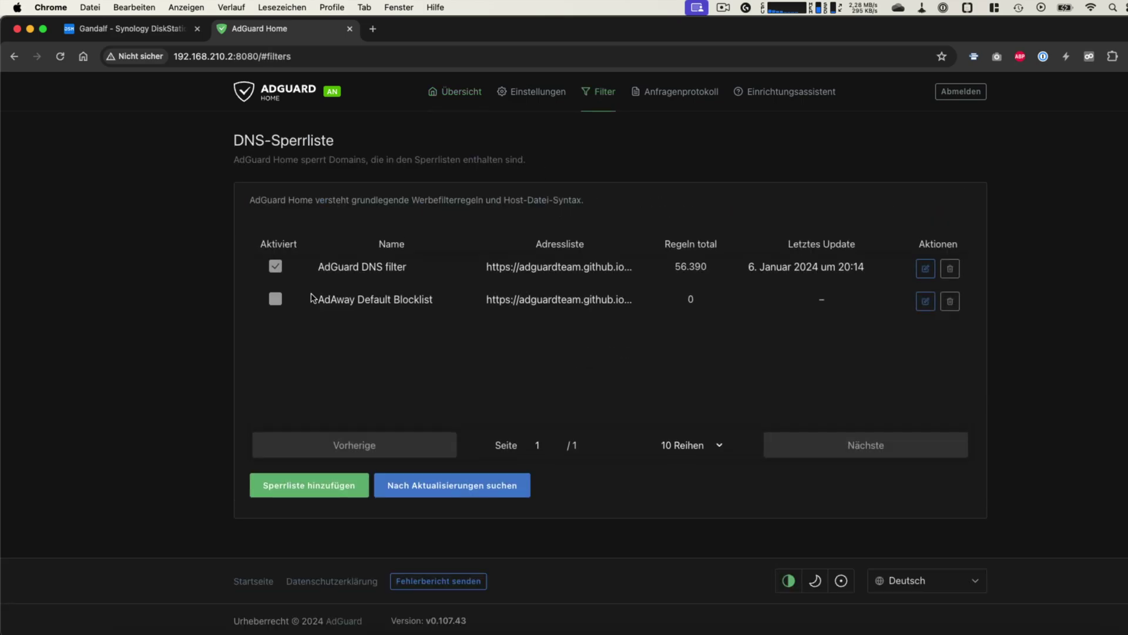
{"action": "left_click", "coordinate": [272, 301]}
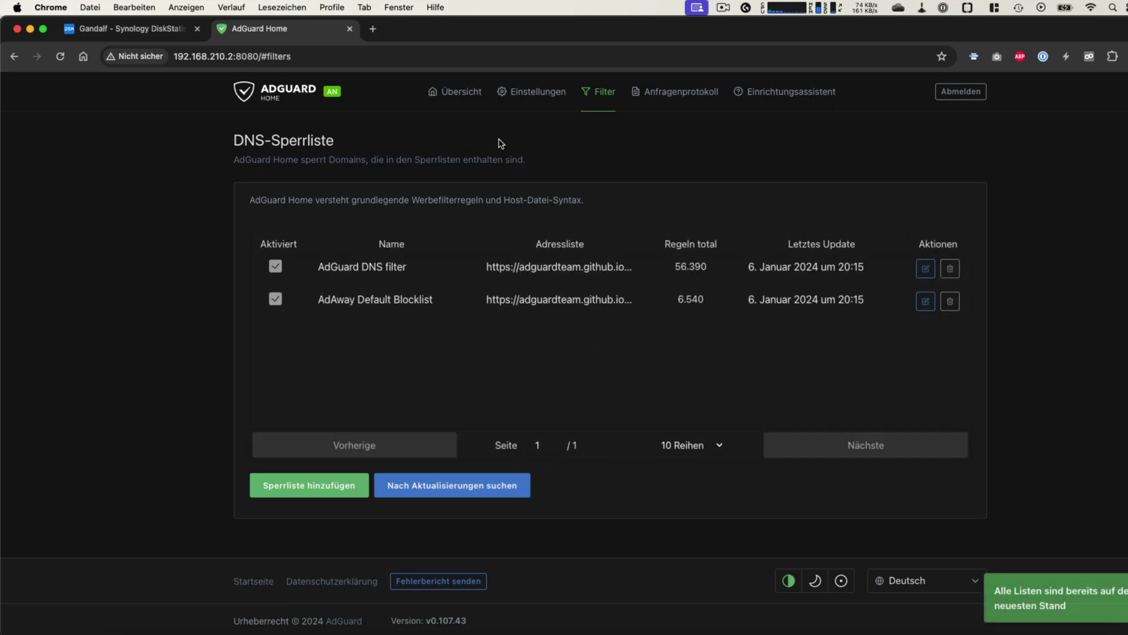
Step: Return to the AdGuard Home overview and refresh the top clients statistics
{"action": "left_click", "coordinate": [456, 97]}
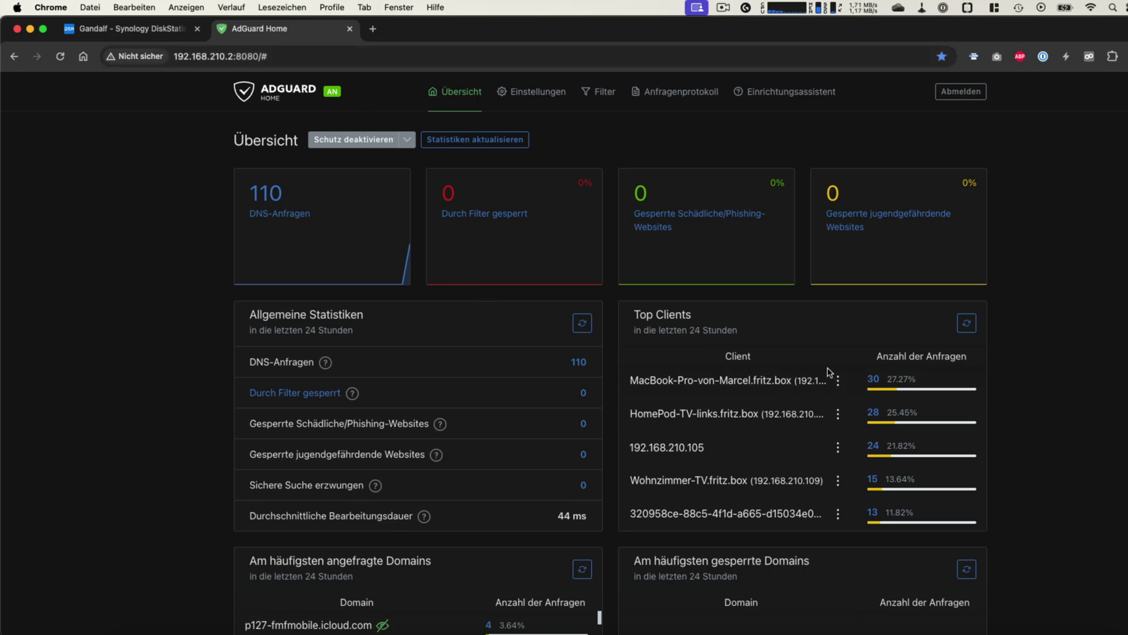
{"action": "left_click", "coordinate": [974, 321]}
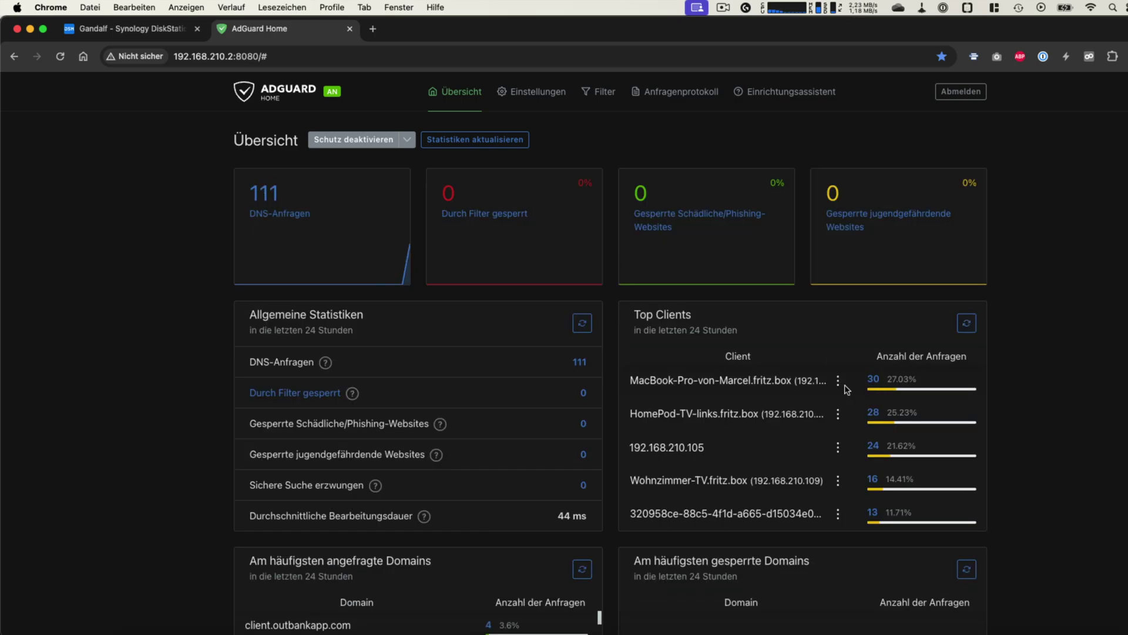